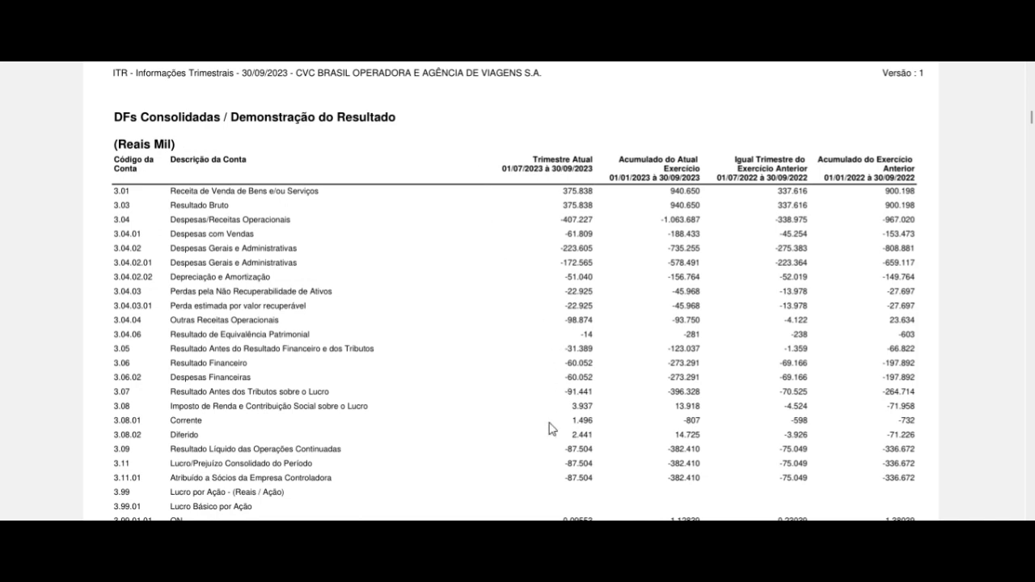
Switch to the Google Sheets stock quotes spreadsheet and review CVCB3's prices and variations since 1/1/23 and 11/7/22
click(576, 519)
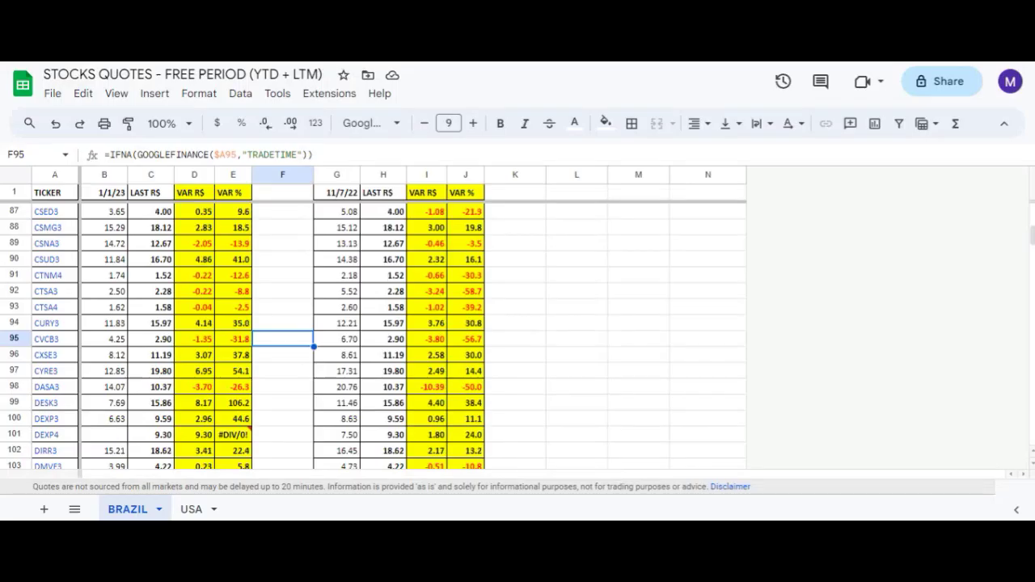
click(110, 341)
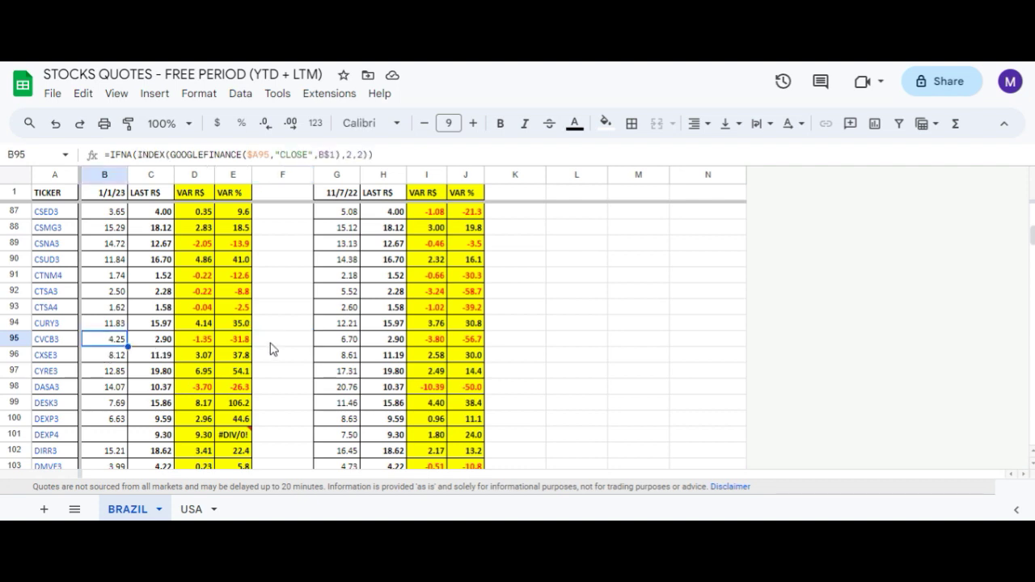
key(Right)
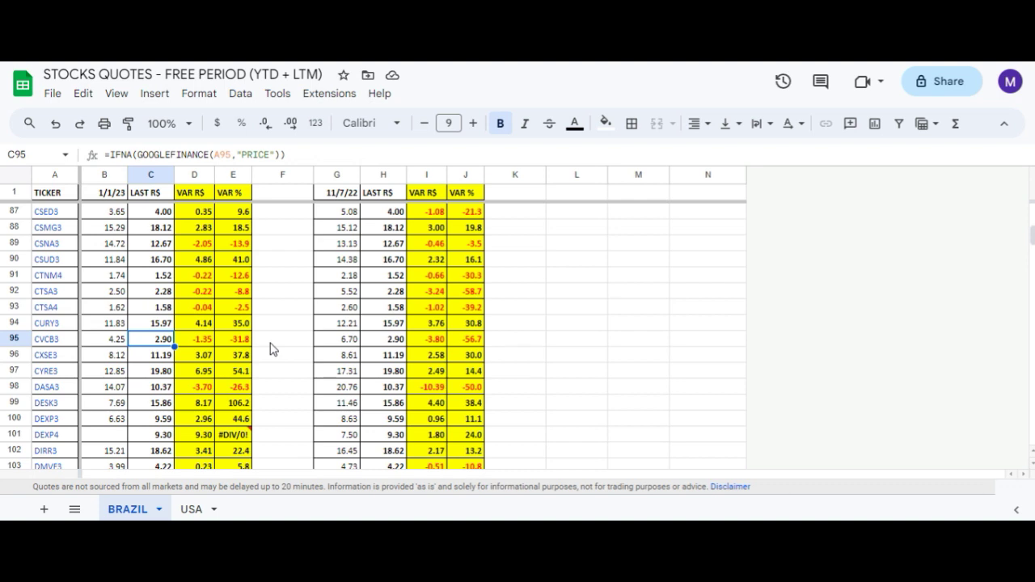
key(Right)
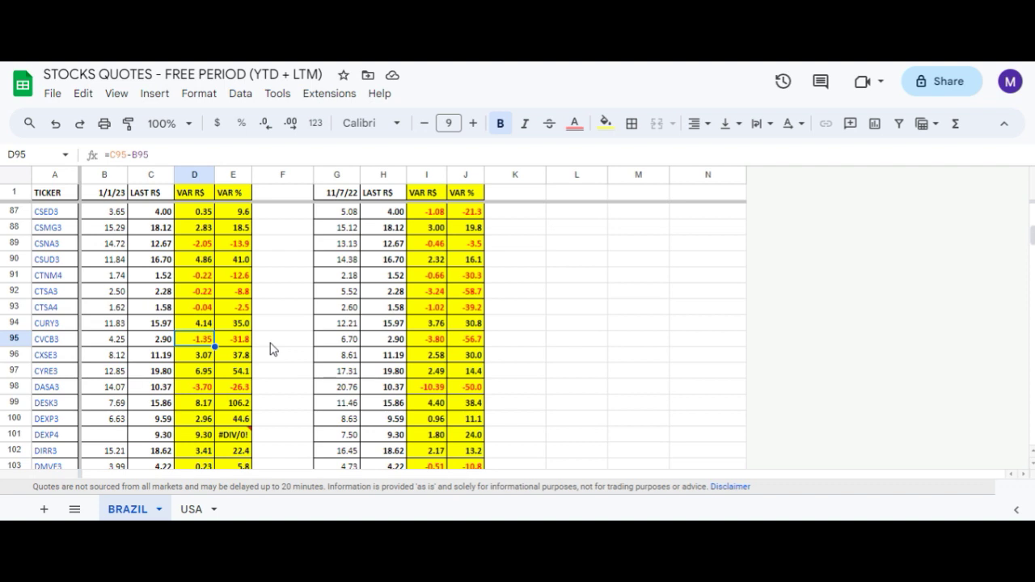
key(Right)
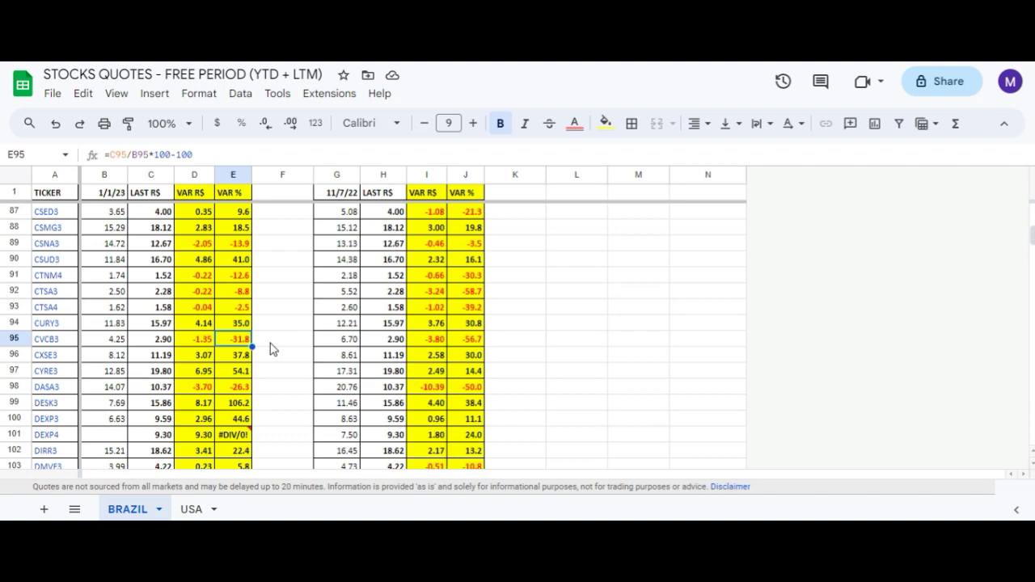
key(Right)
key(Right)
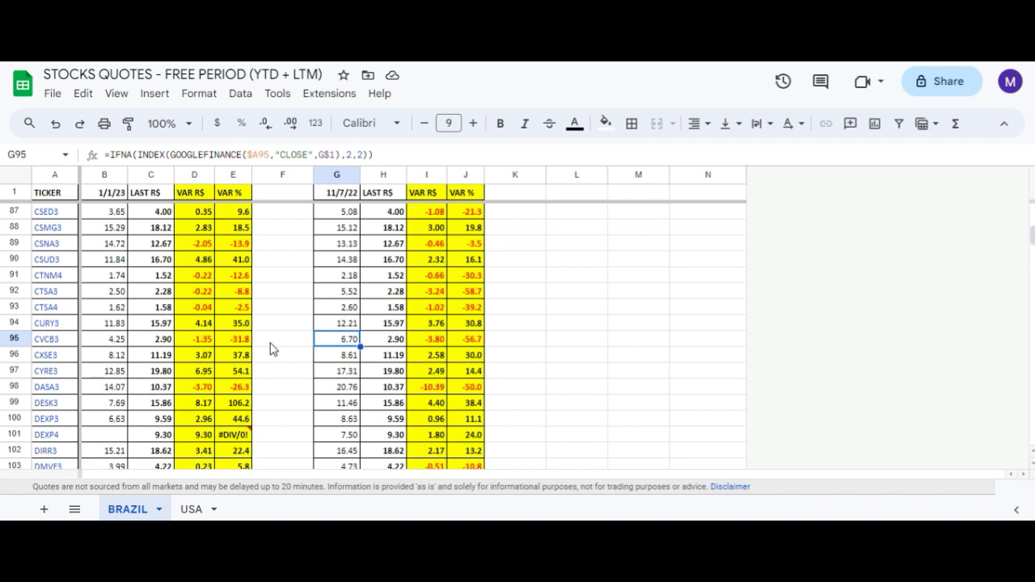
key(Right)
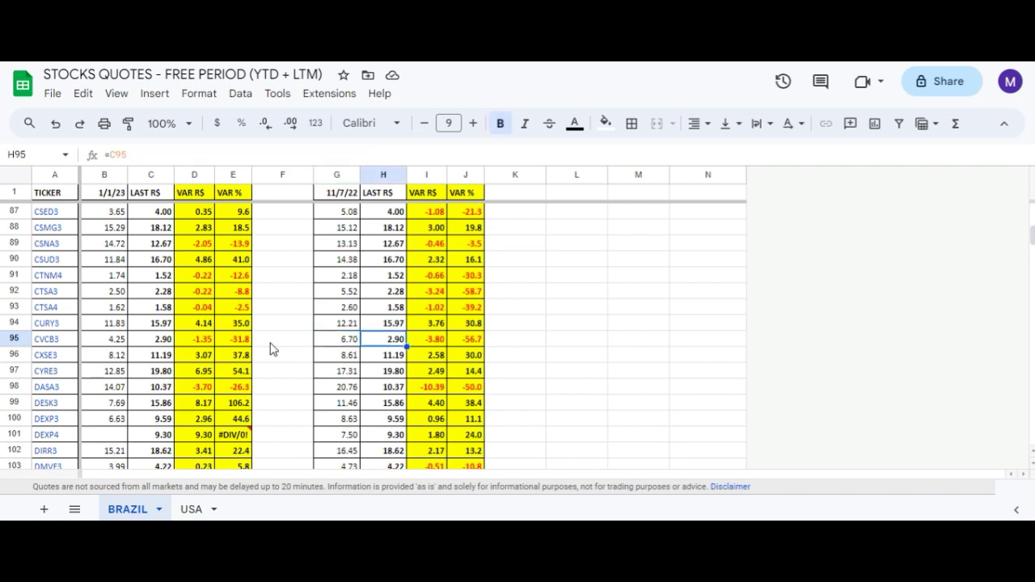
key(Right)
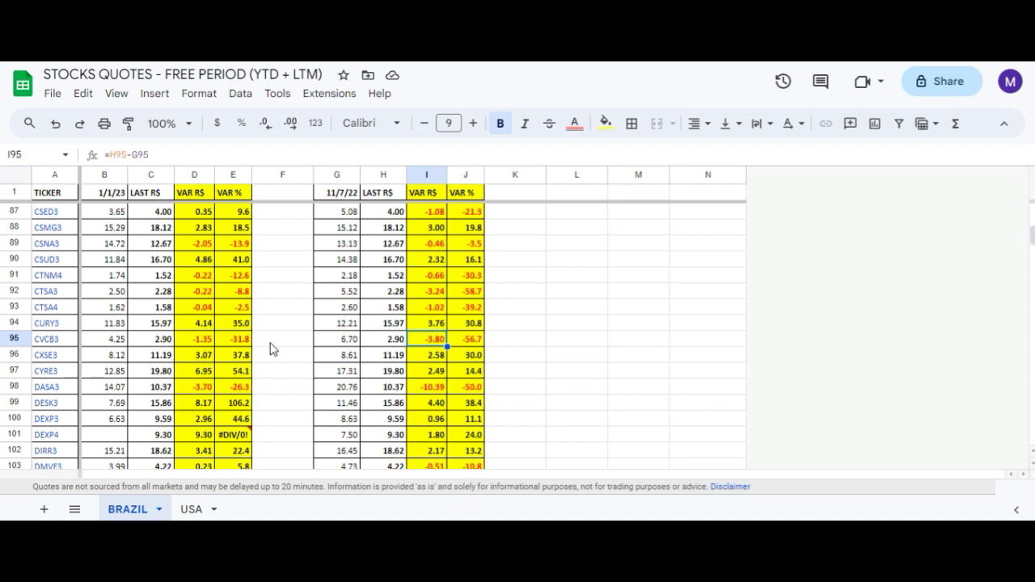
key(Right)
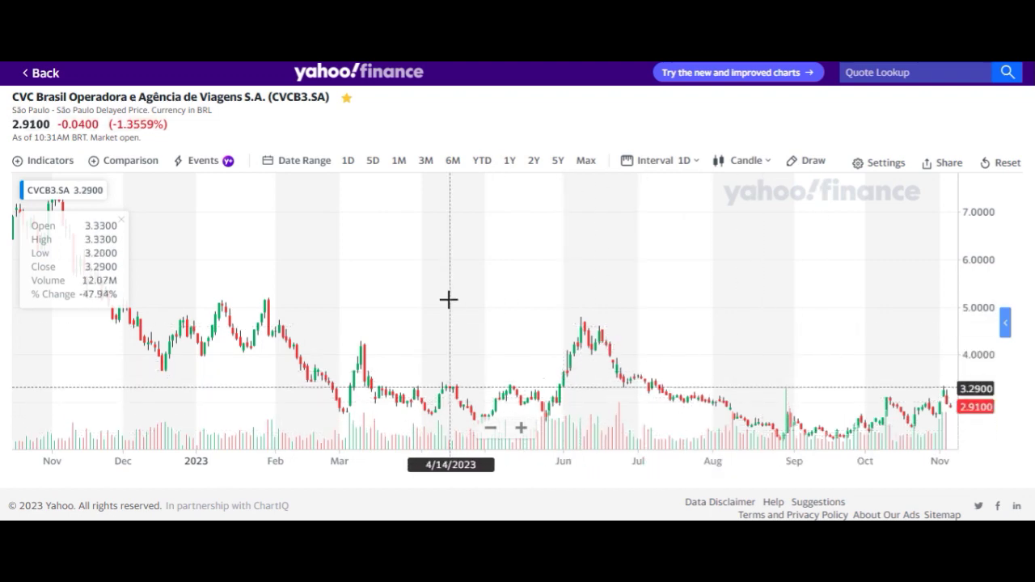
Extend the CVCB3.SA price chart on Yahoo Finance back to before 2019 and set its interval to 1 month
scroll(464, 292, down, 10)
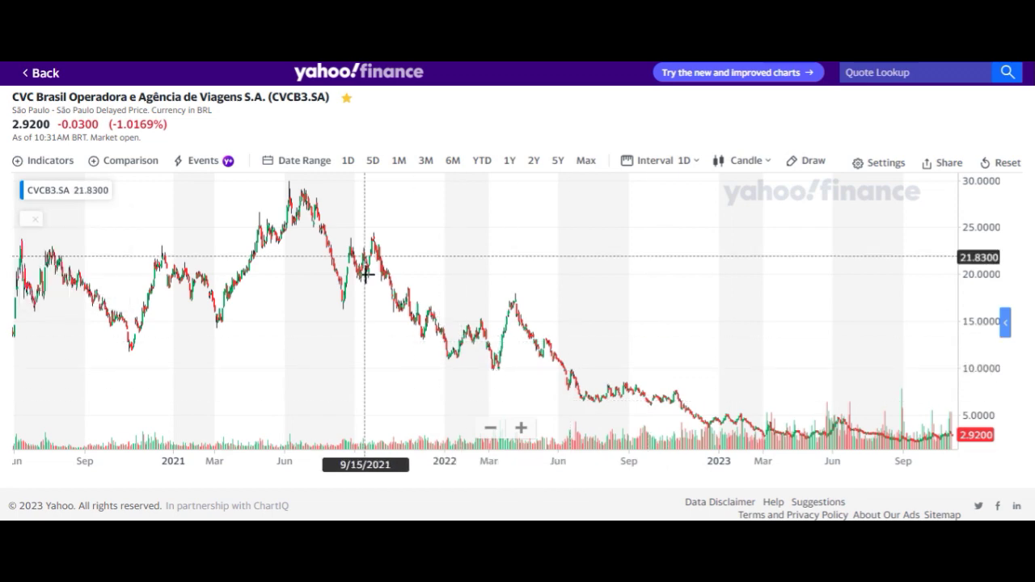
scroll(436, 279, down, 3)
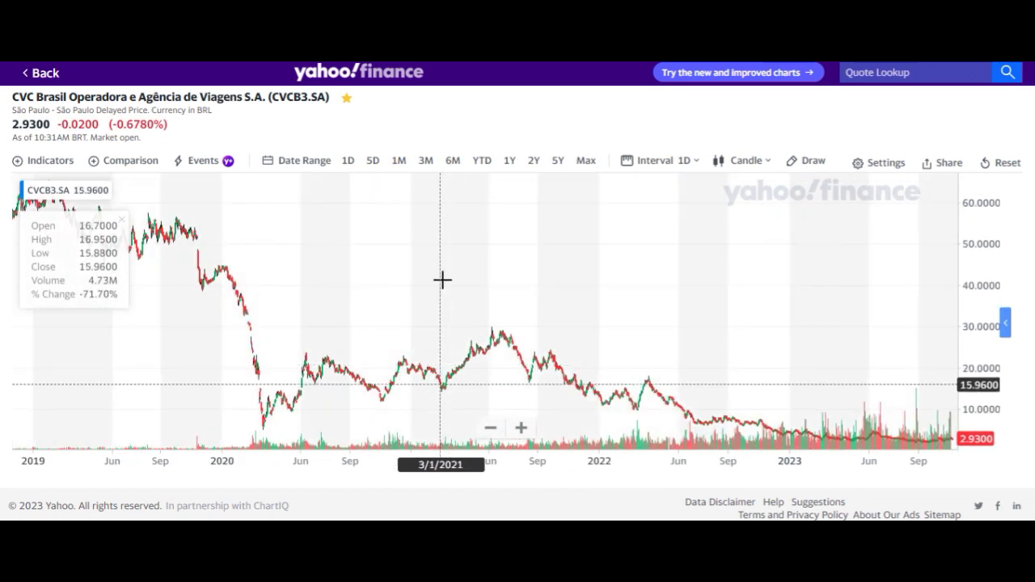
click(657, 161)
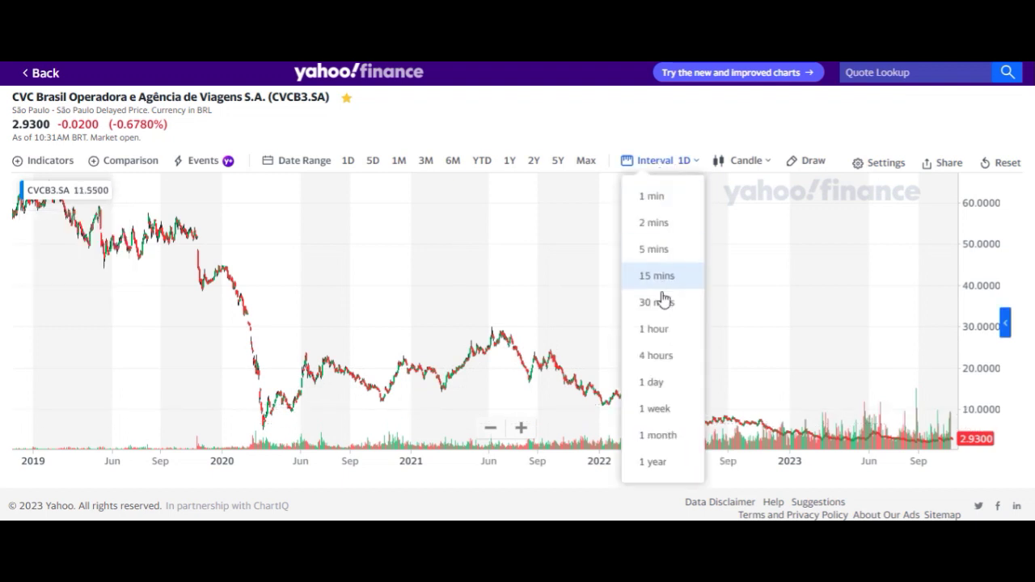
click(664, 434)
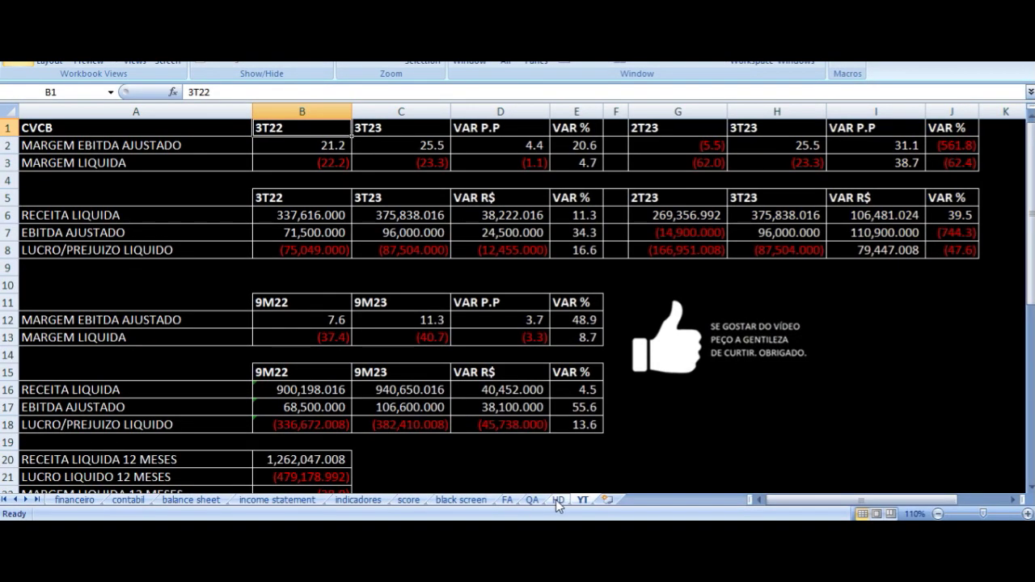
In the Excel workbook's HD sheet, trace the annual net revenue row from 2013 to 2019 and back to 2013
click(557, 499)
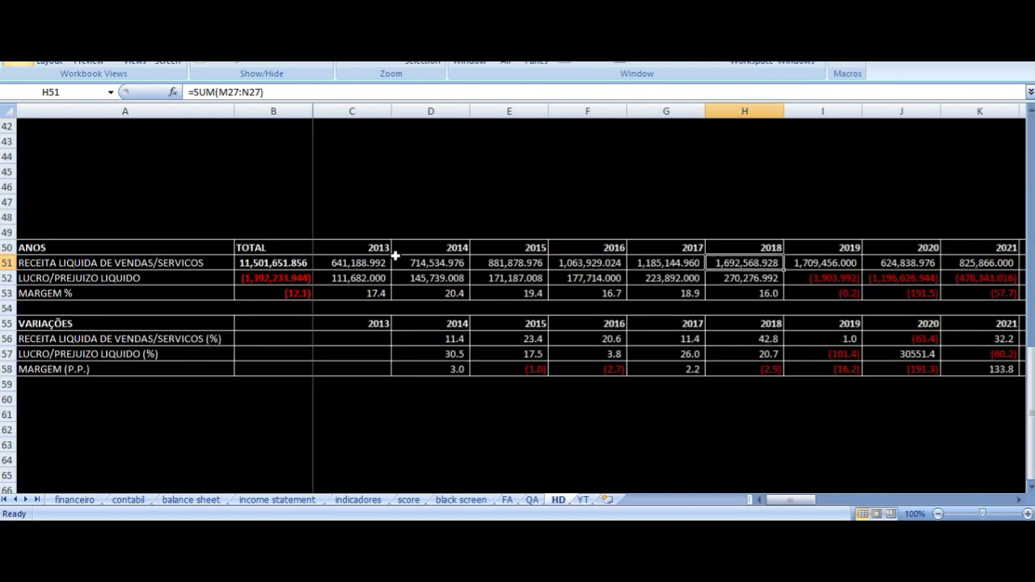
click(364, 247)
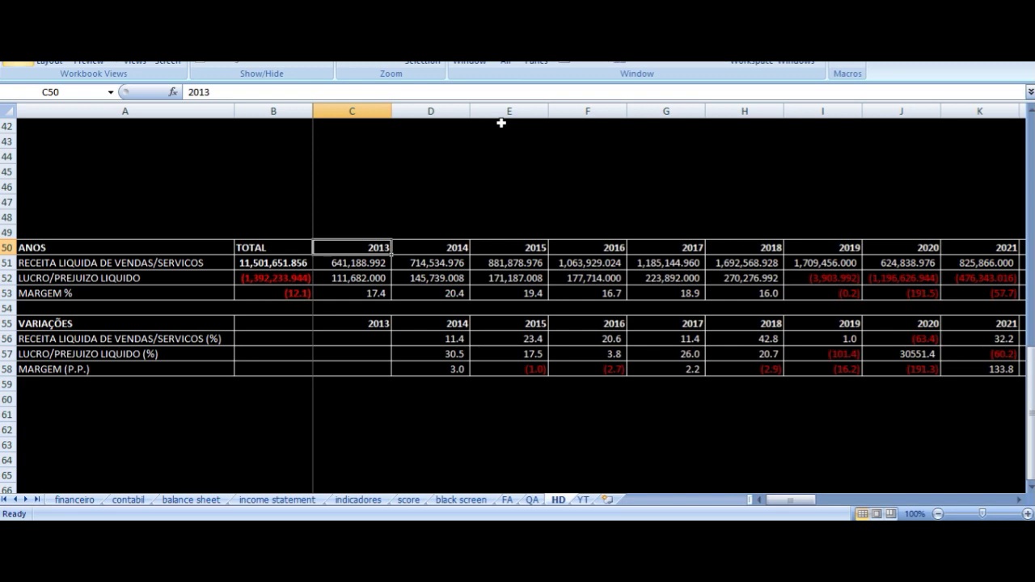
key(Down)
key(Right)
key(Right)
key(Right)
key(Right)
key(Right)
key(Right)
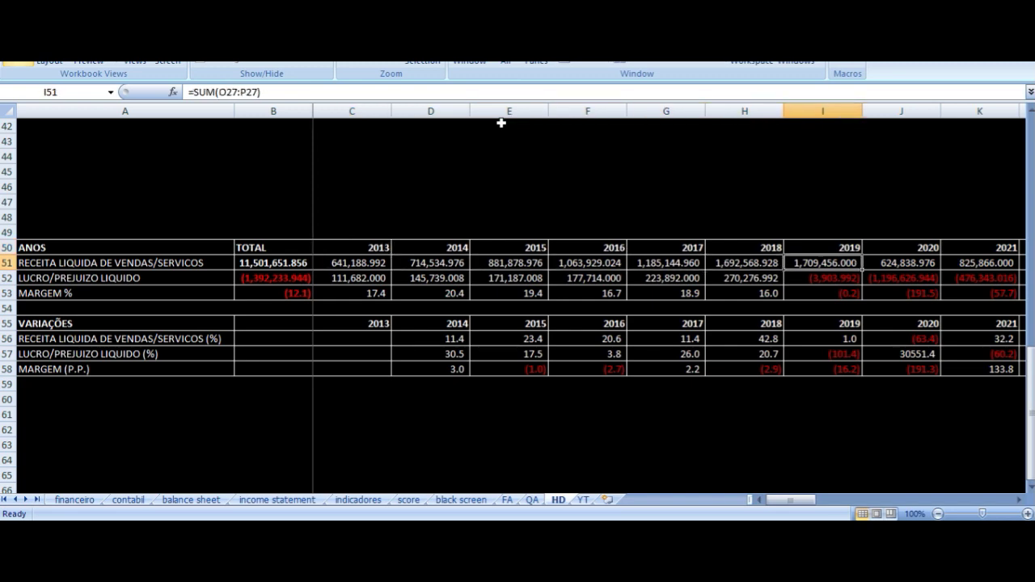
key(Up)
key(Down)
key(Left)
key(Left)
key(Left)
key(Left)
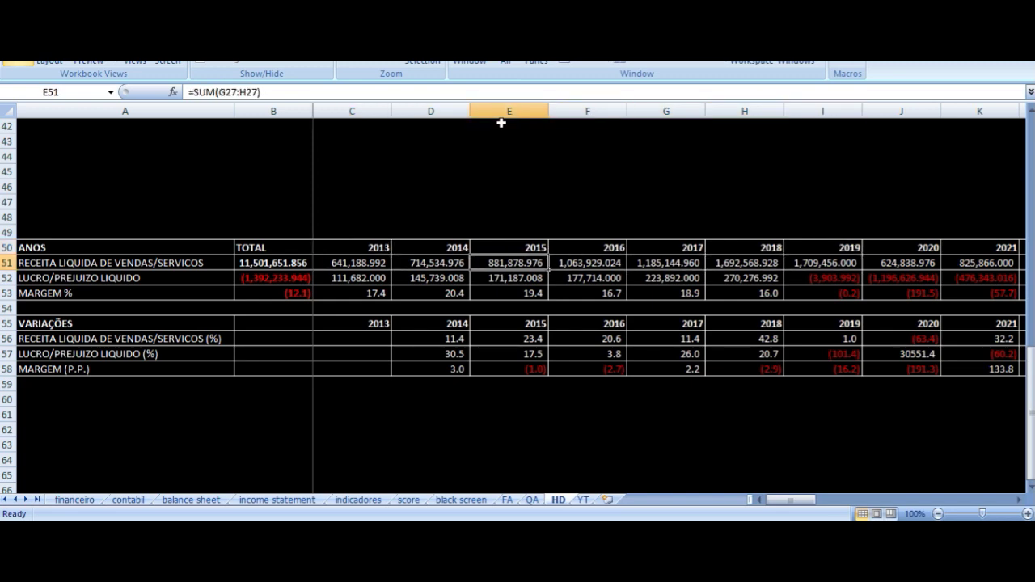
key(Left)
key(Left)
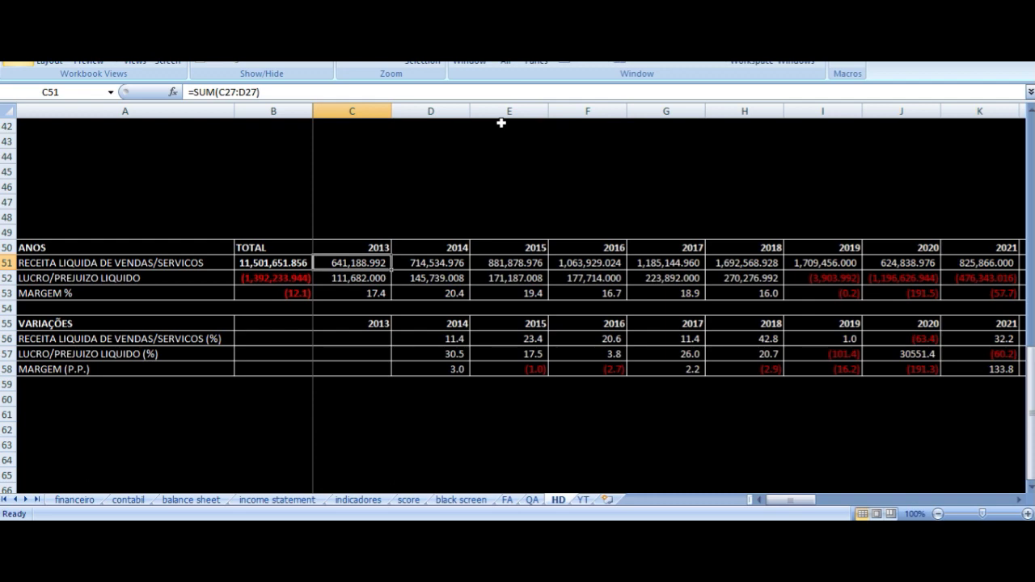
Compare net revenue and net profit year by year from 2013 to 2015
key(Down)
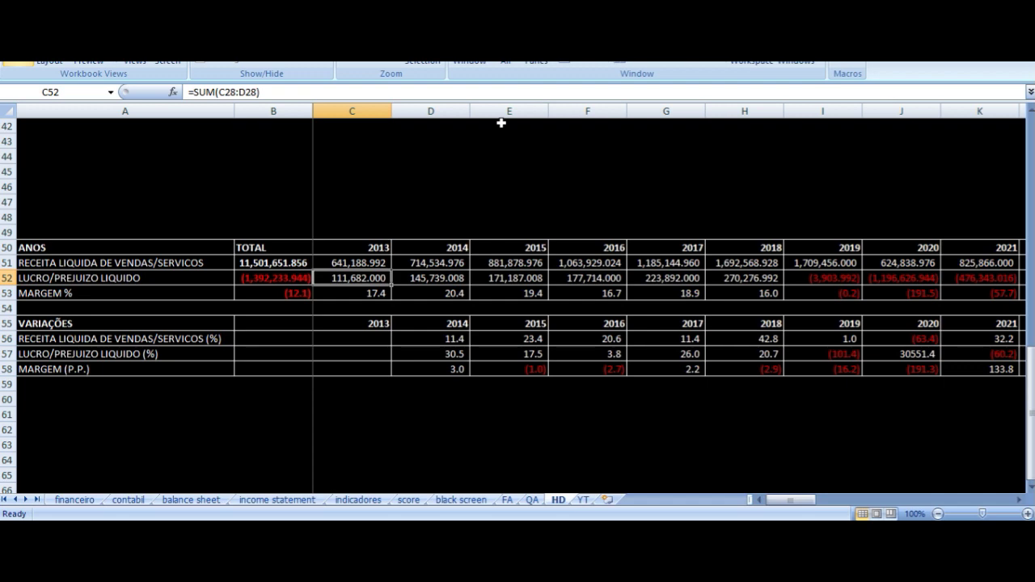
key(Right)
key(Up)
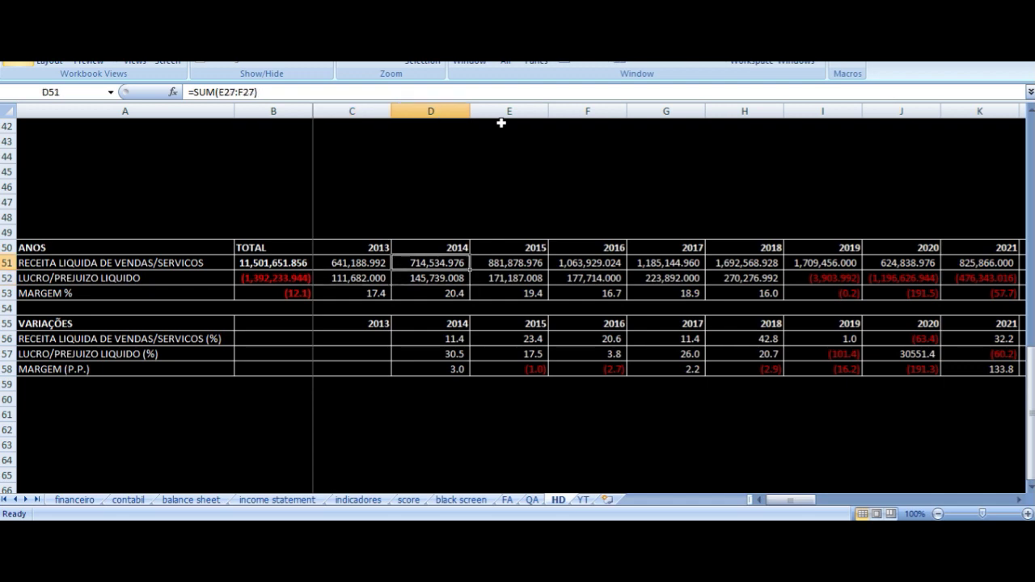
key(Down)
key(Right)
key(Up)
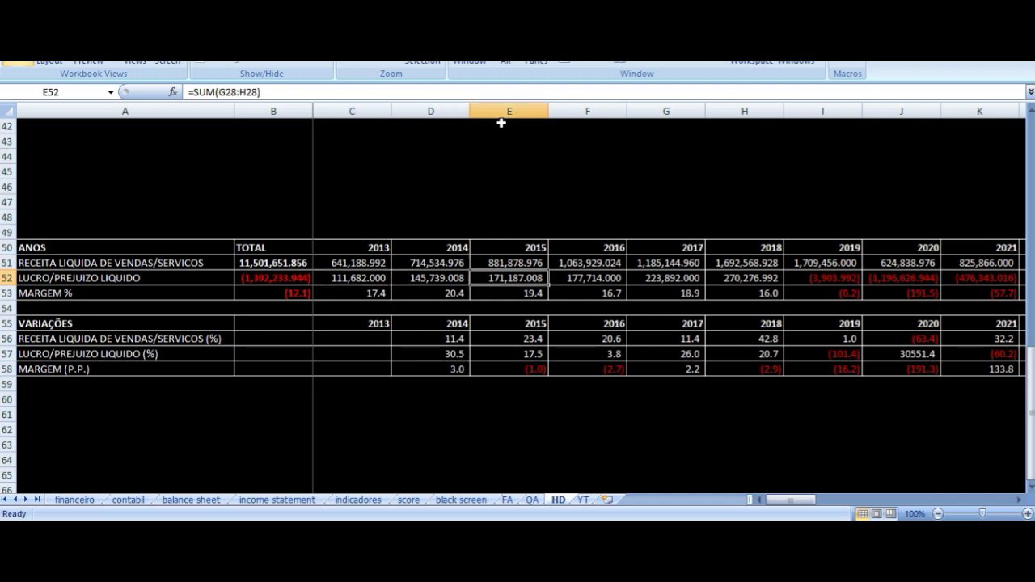
Examine the 2015 column from net profit and margin down to the margin variation in percentage points, returning to its net revenue
key(Down)
key(Down)
key(Down)
key(Down)
key(Down)
key(Down)
key(Down)
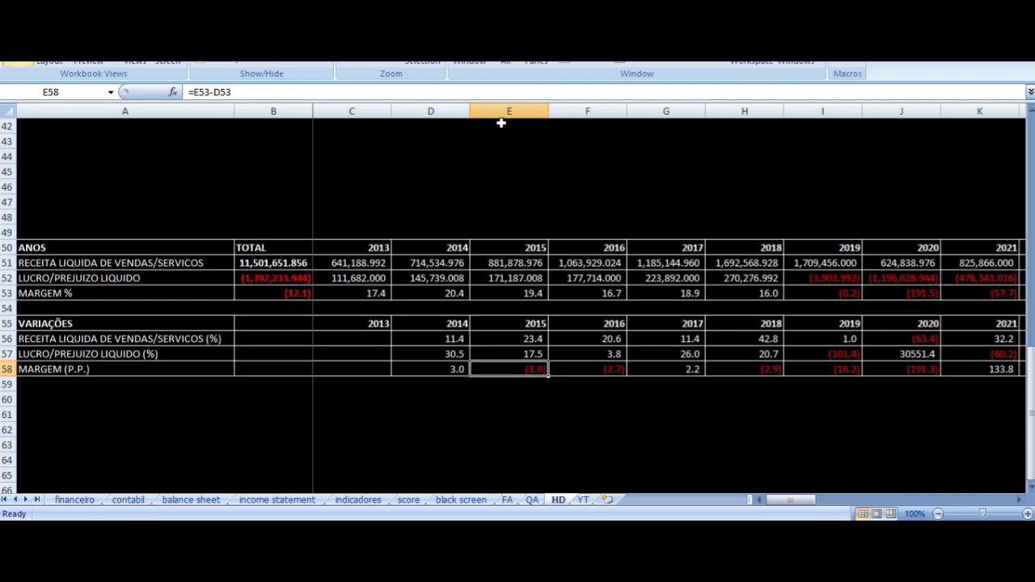
key(Up)
key(Up)
key(Up)
key(Up)
key(Up)
key(Up)
key(Up)
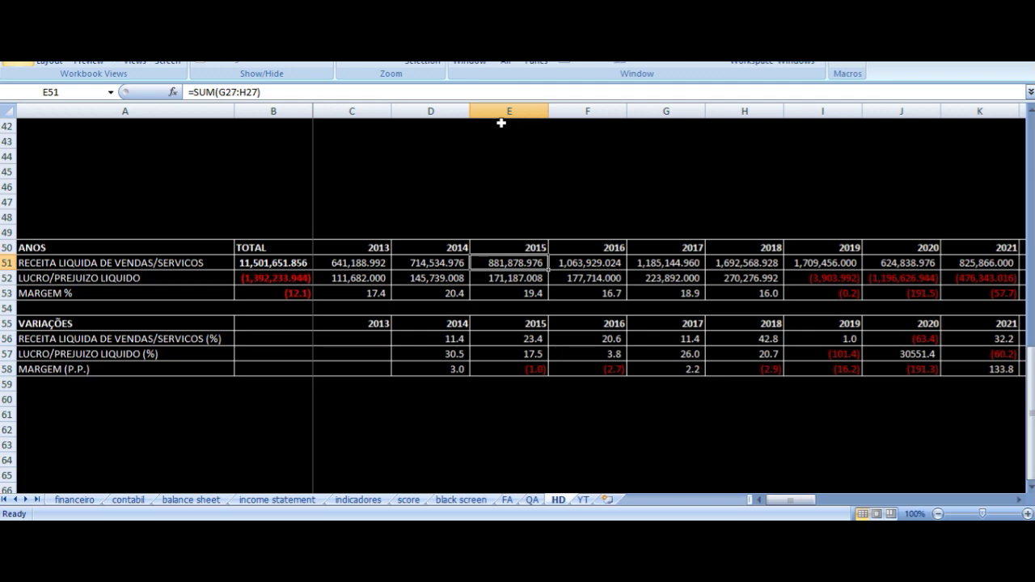
Check the 2016 net revenue and compare the annual MARGEM % values between 2013 and 2018
key(Right)
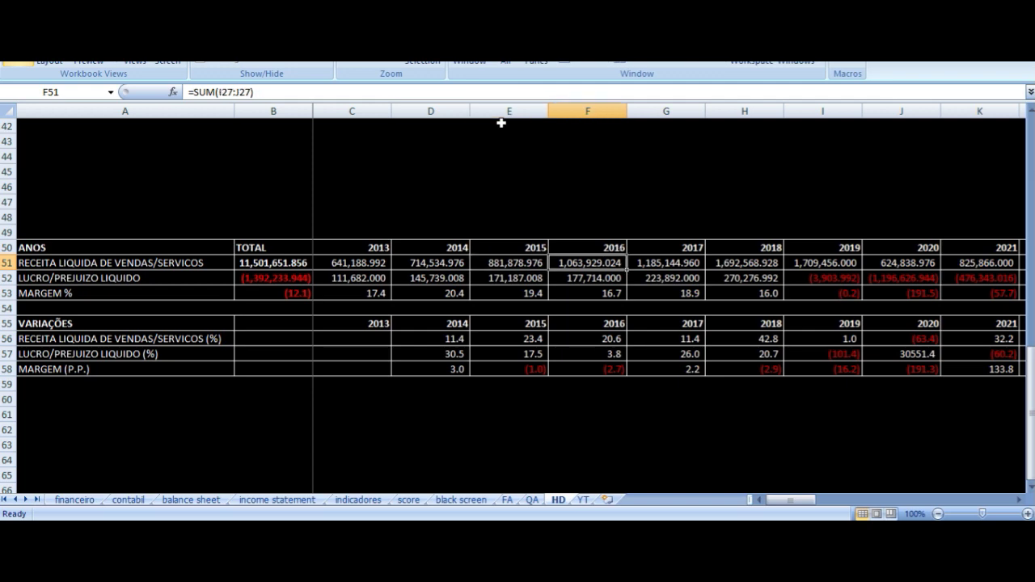
key(Down)
key(Down)
key(Right)
key(Right)
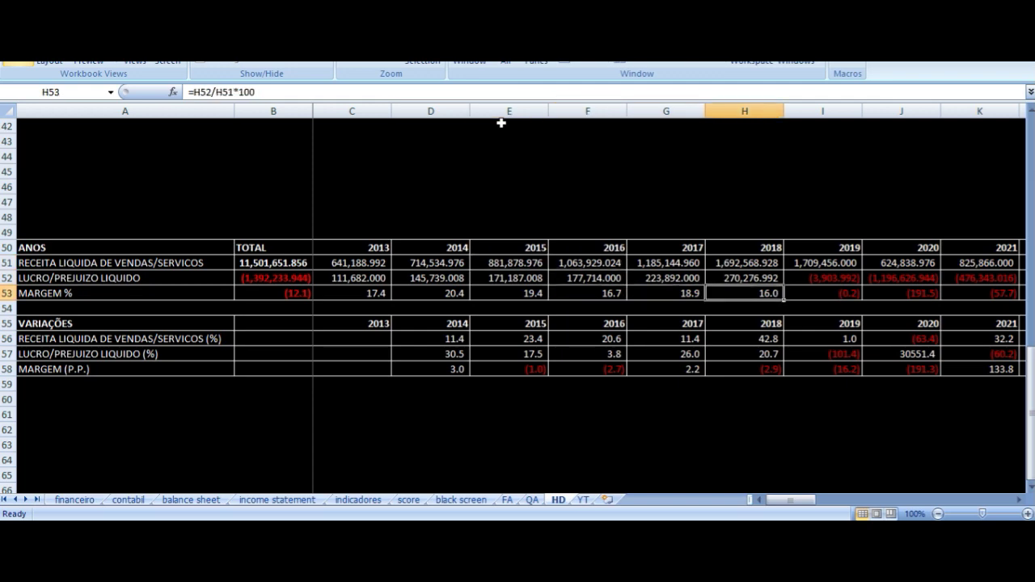
key(Left)
key(Left)
key(Left)
key(Left)
key(Left)
key(Right)
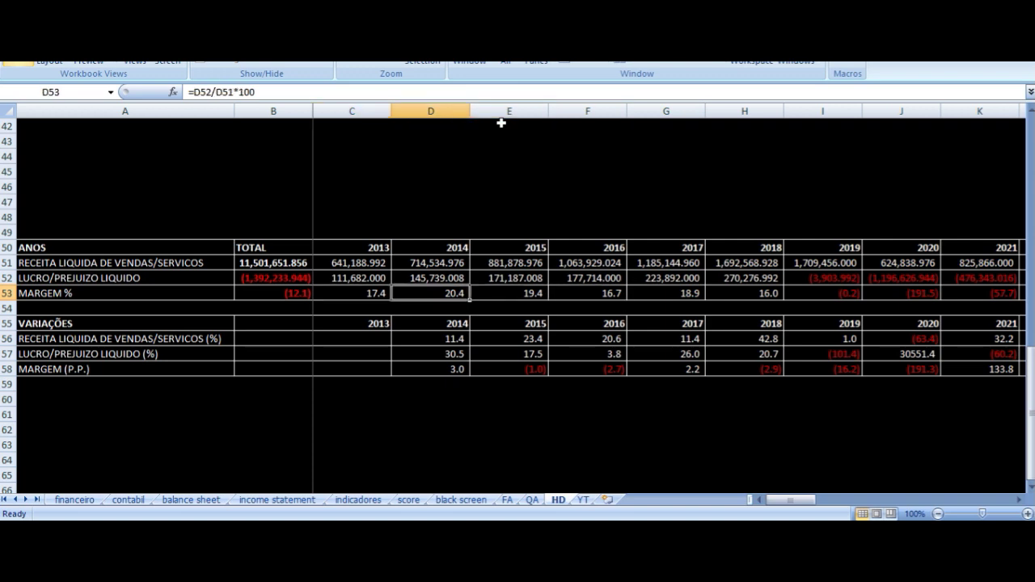
key(Right)
key(Left)
key(Right)
key(Right)
key(Right)
key(Right)
key(Left)
key(Left)
key(Left)
Compare net revenue and net profit from 2015 to 2017, including the 2016 and 2017 margins
key(Up)
key(Up)
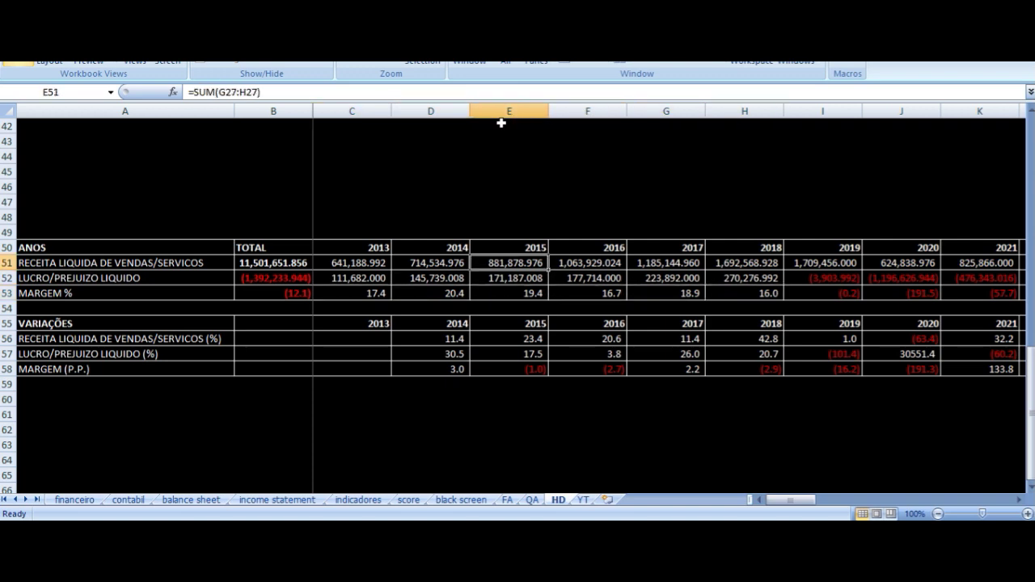
key(Right)
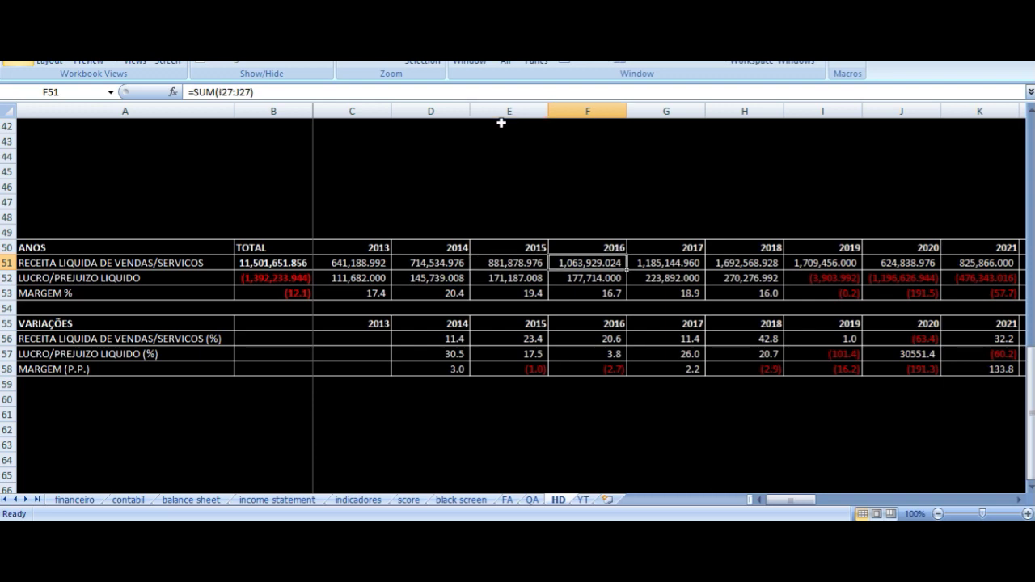
key(Right)
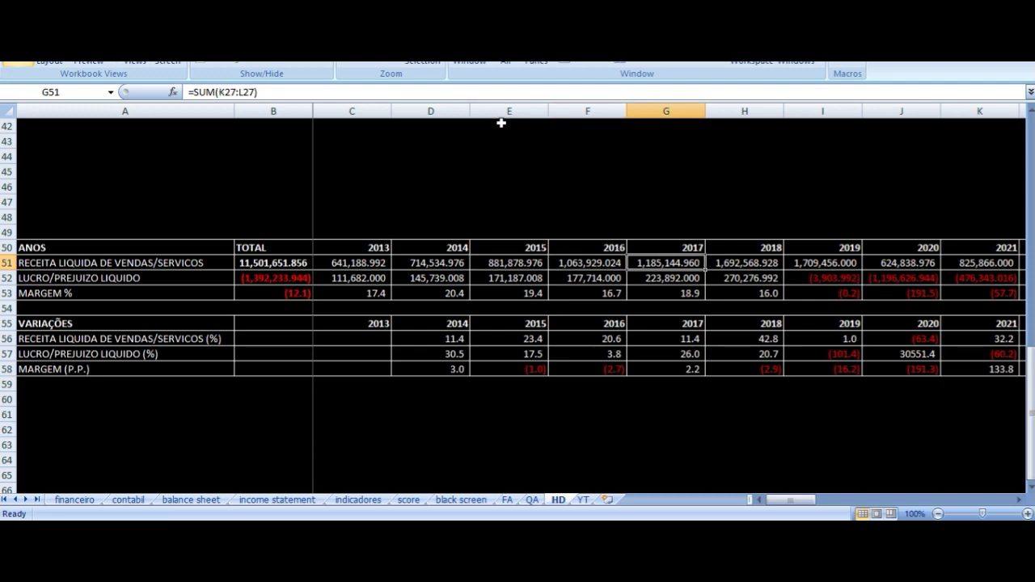
key(Down)
key(Left)
key(Left)
key(Right)
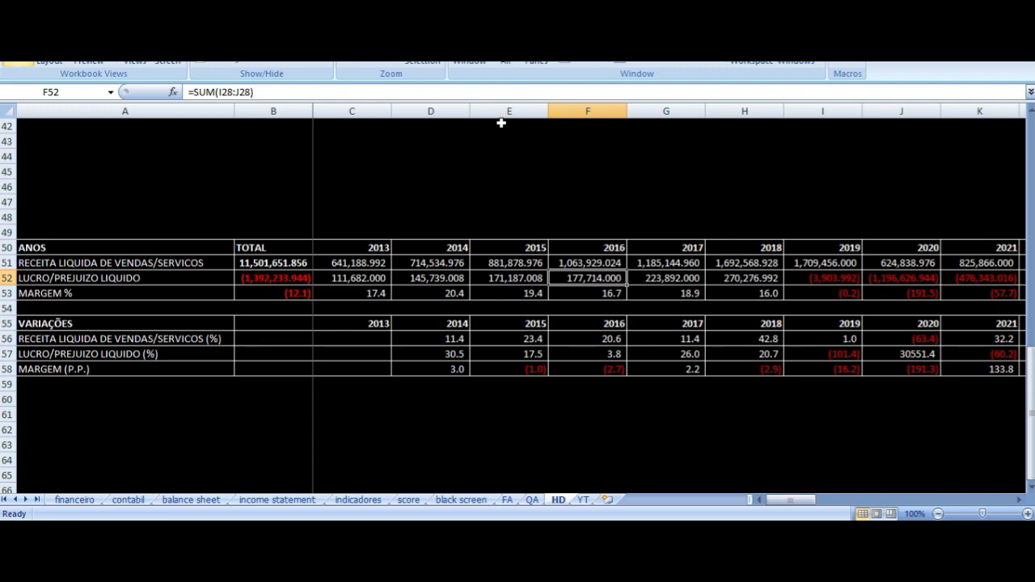
key(Right)
key(Down)
key(Left)
key(Right)
Examine the 2018 net revenue, net profit and margin, and move on to the 2019 net revenue
key(Up)
key(Up)
key(Right)
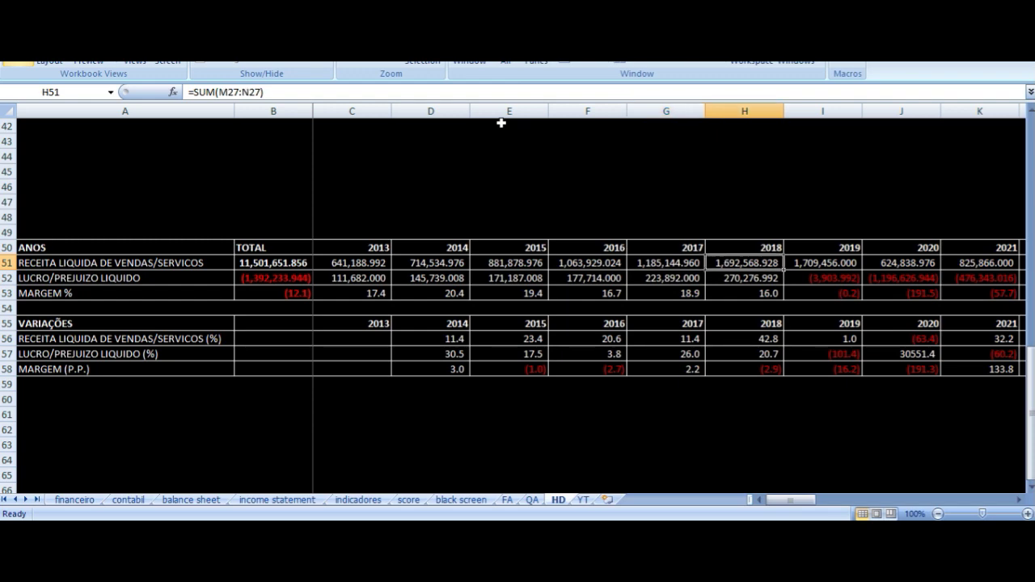
key(Down)
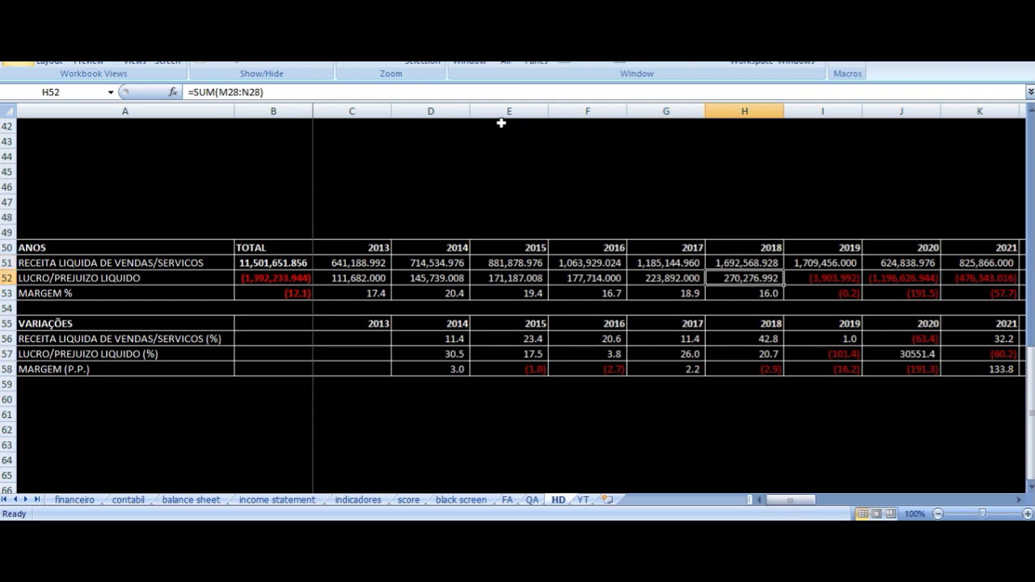
key(Down)
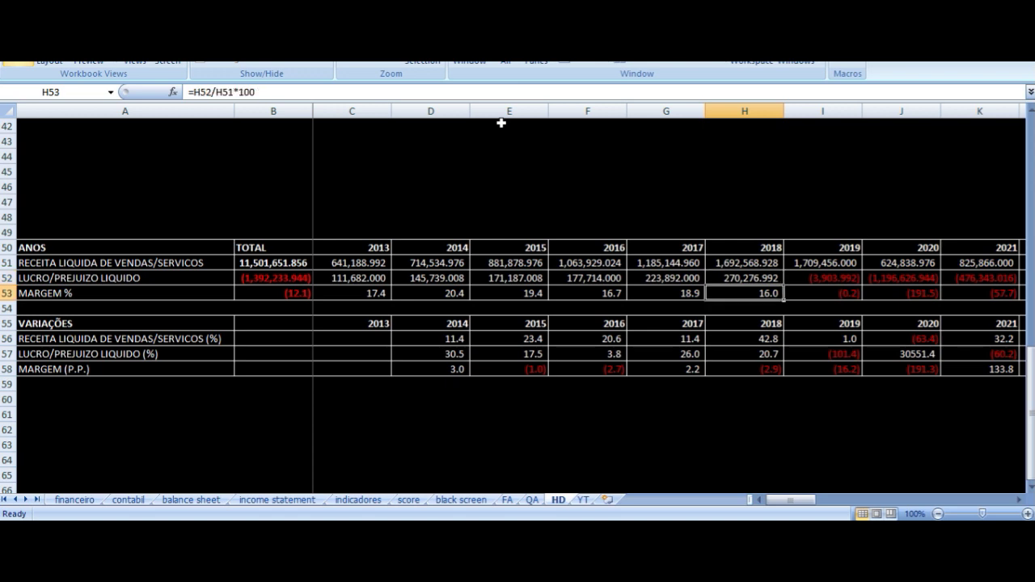
key(Up)
key(Up)
key(Up)
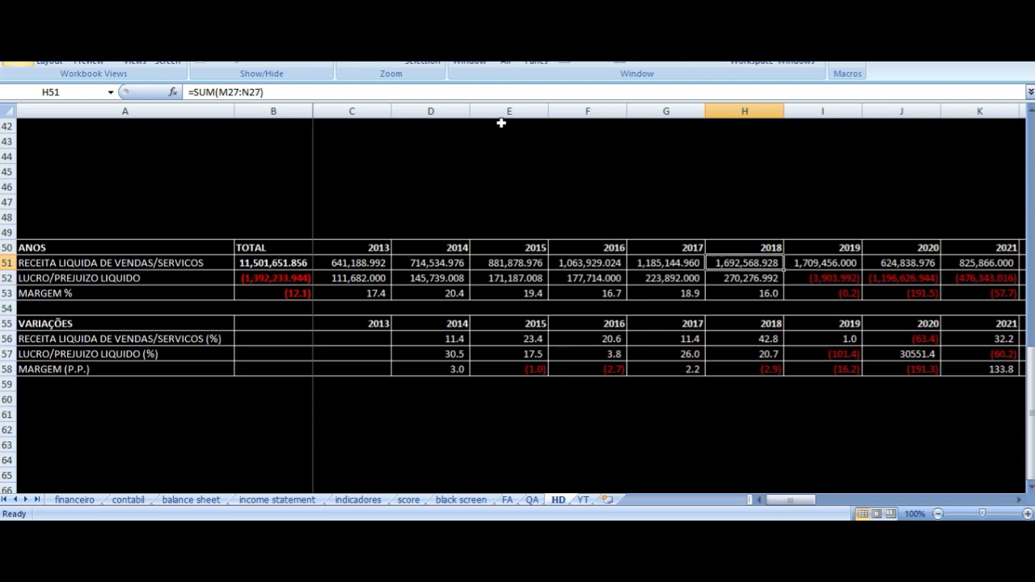
key(Down)
key(Right)
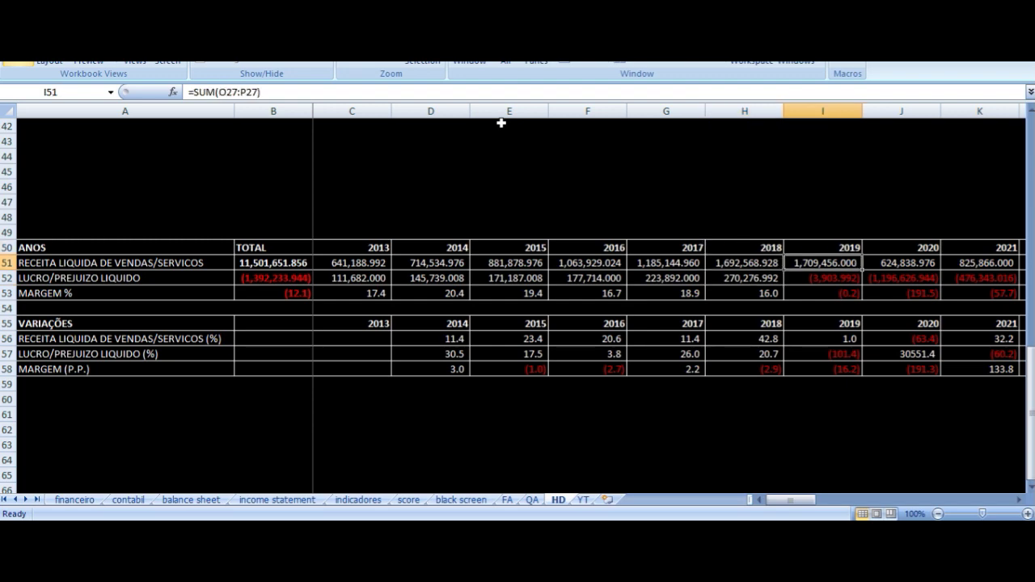
Compare the annual net revenue of 2018 and 2019, and check the 2019 LUCRO/PREJUIZO LIQUIDO
key(Left)
key(Right)
key(Down)
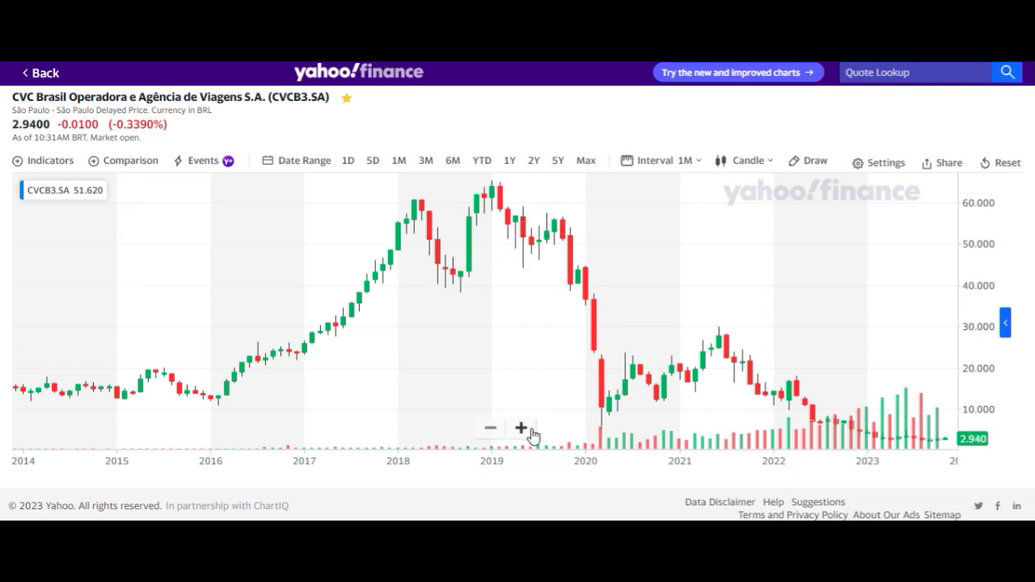
Switch from the price chart back to the Excel workbook and locate the 1S-2019 column in the SEMESTRES table
key(alt+Tab)
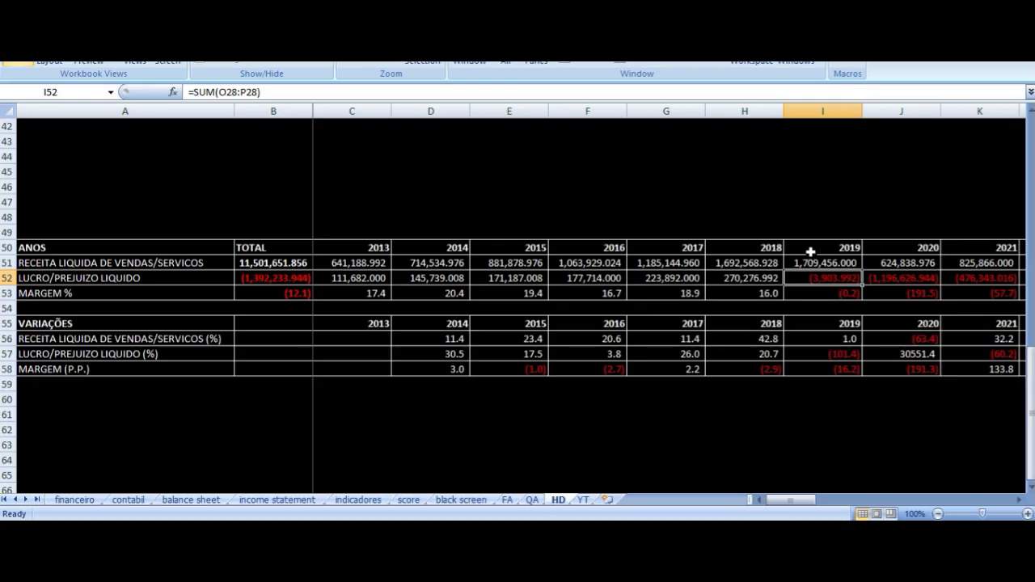
scroll(808, 252, up, 7)
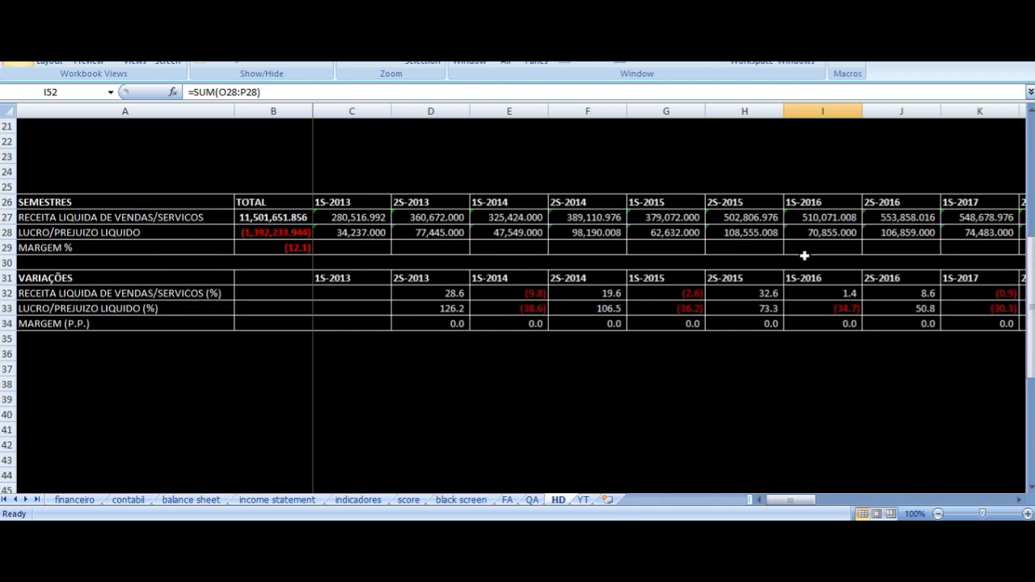
scroll(805, 255, up, 1)
click(809, 247)
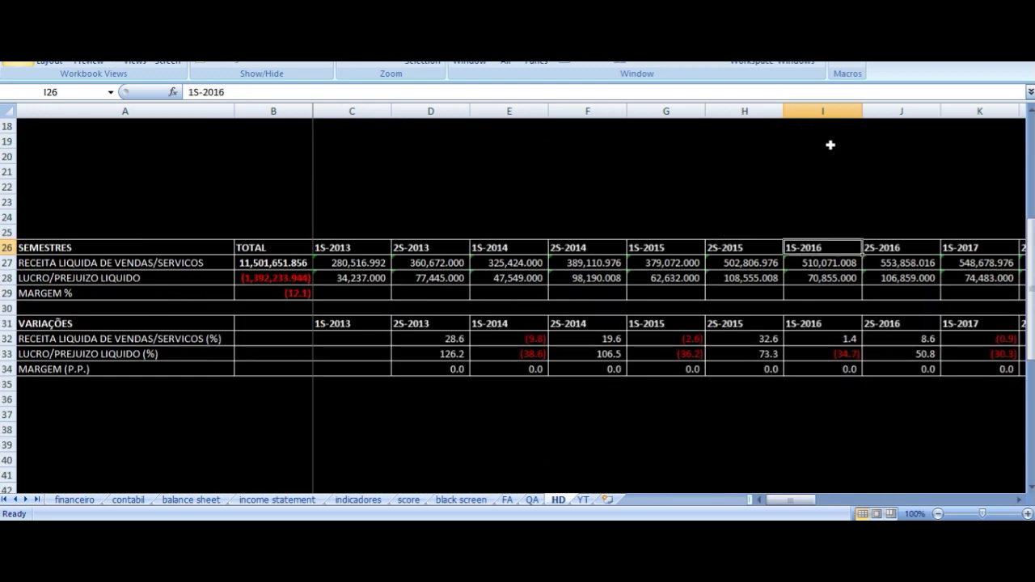
key(ctrl+Right)
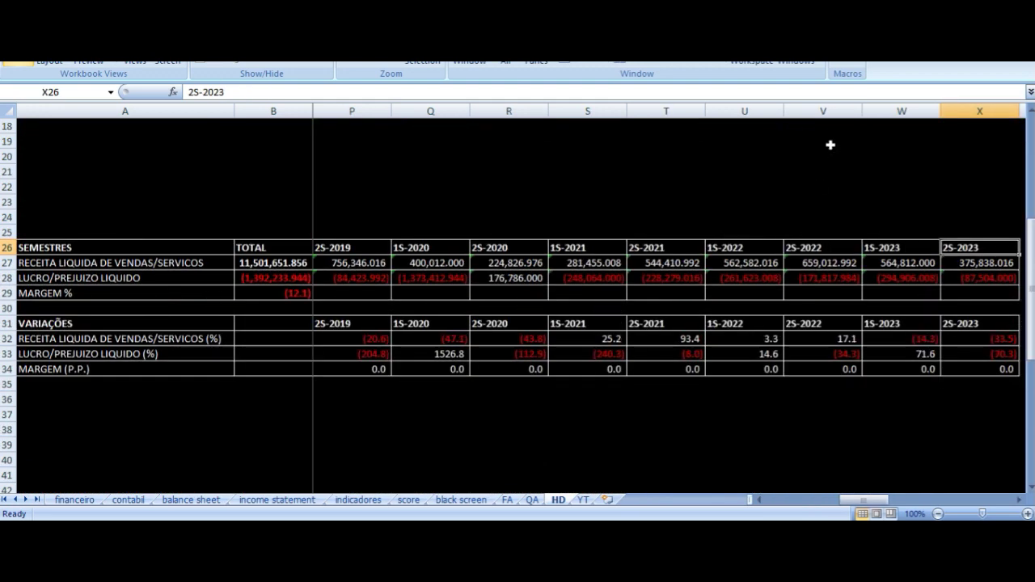
key(Left)
key(Left)
key(Left)
key(Left)
key(Left)
key(Left)
key(Left)
key(Left)
key(Left)
key(Left)
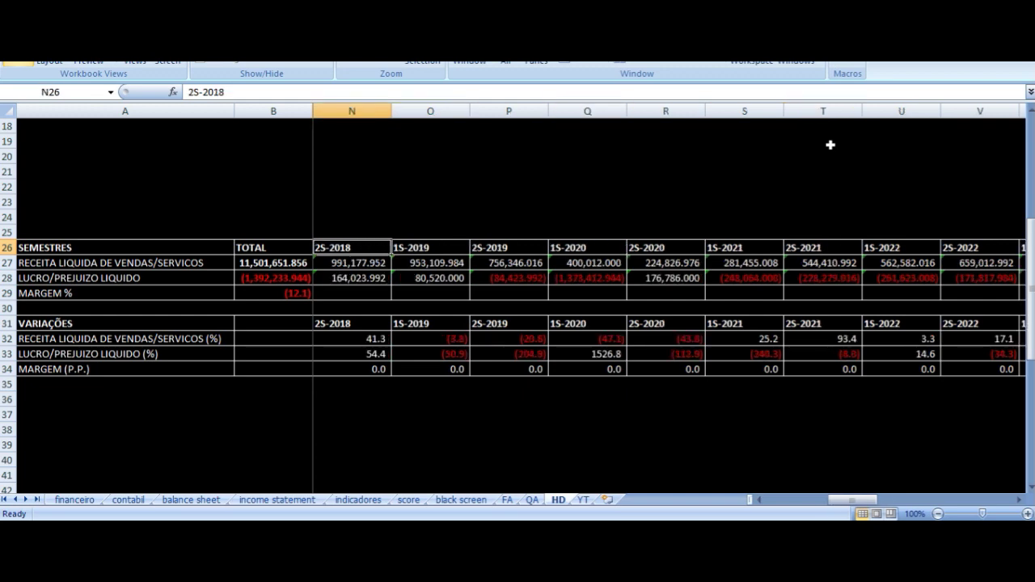
key(Right)
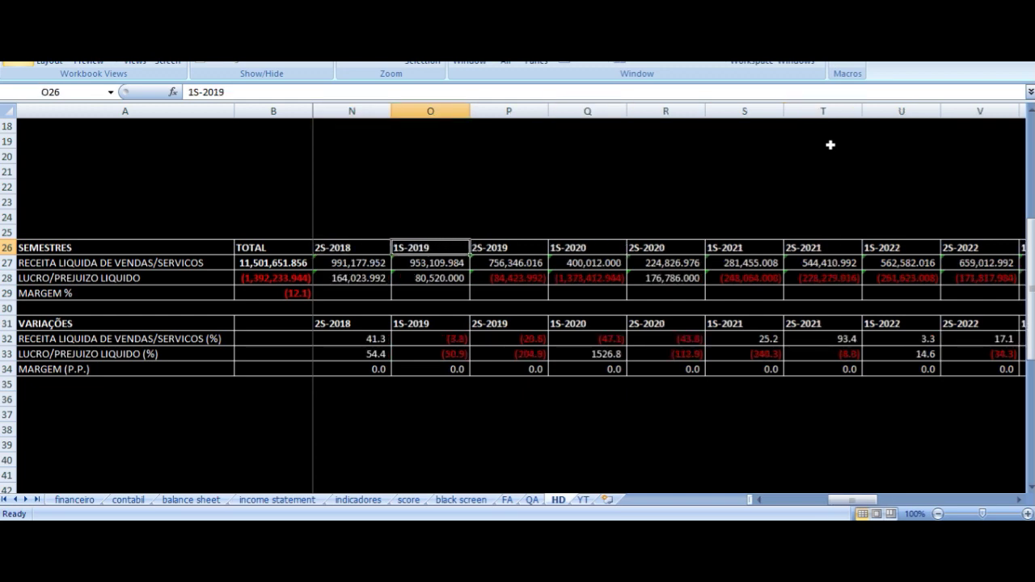
Compare the semester net revenue of 2S-2018 and 1S-2019, and check the 1S-2019 net profit
key(Down)
key(Left)
key(Up)
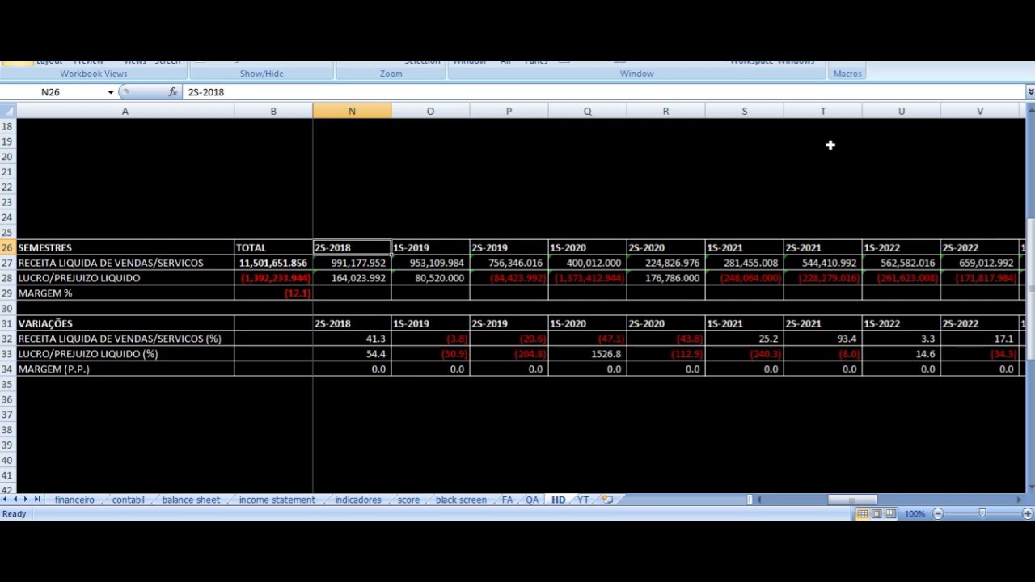
key(Down)
key(Right)
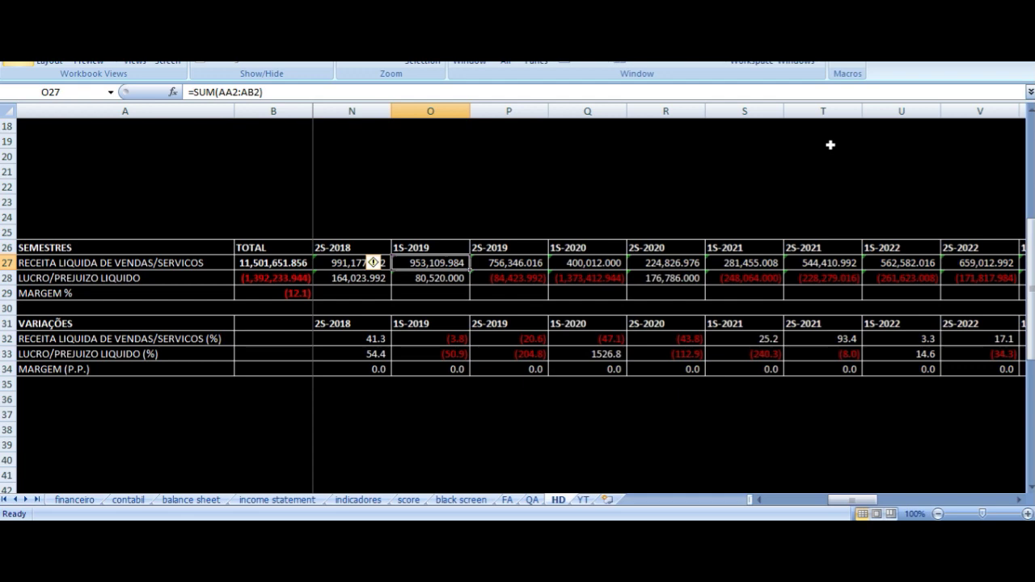
key(Down)
key(Up)
Compare the net revenue of 1S-2019 with that of 1S-2018 in the semester table
key(Left)
key(Left)
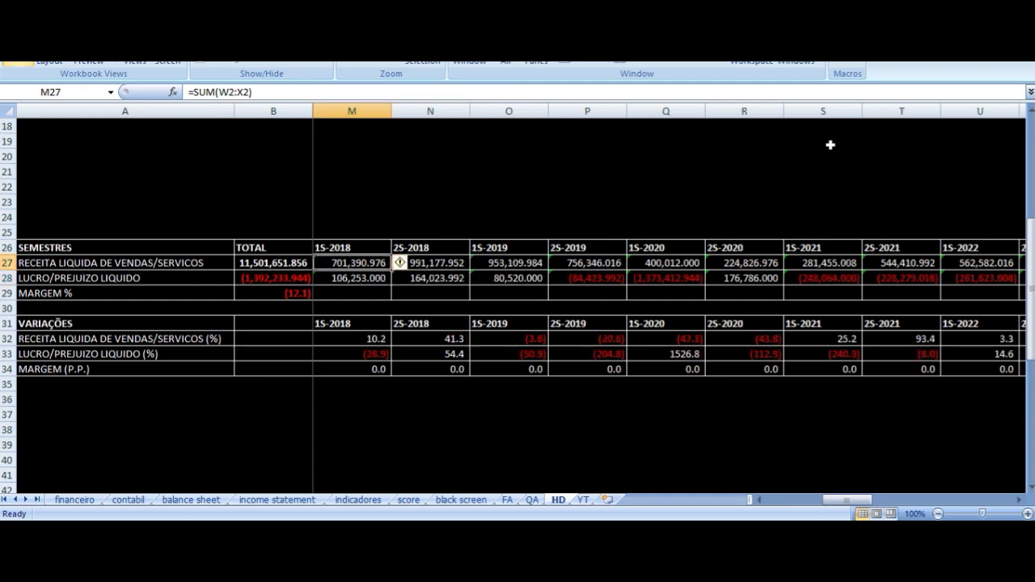
key(Up)
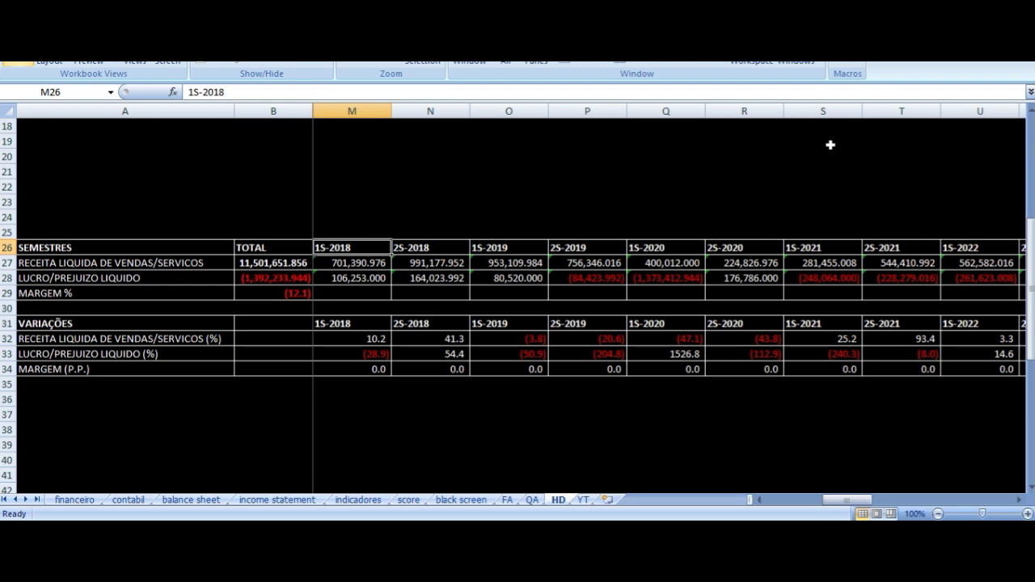
key(Right)
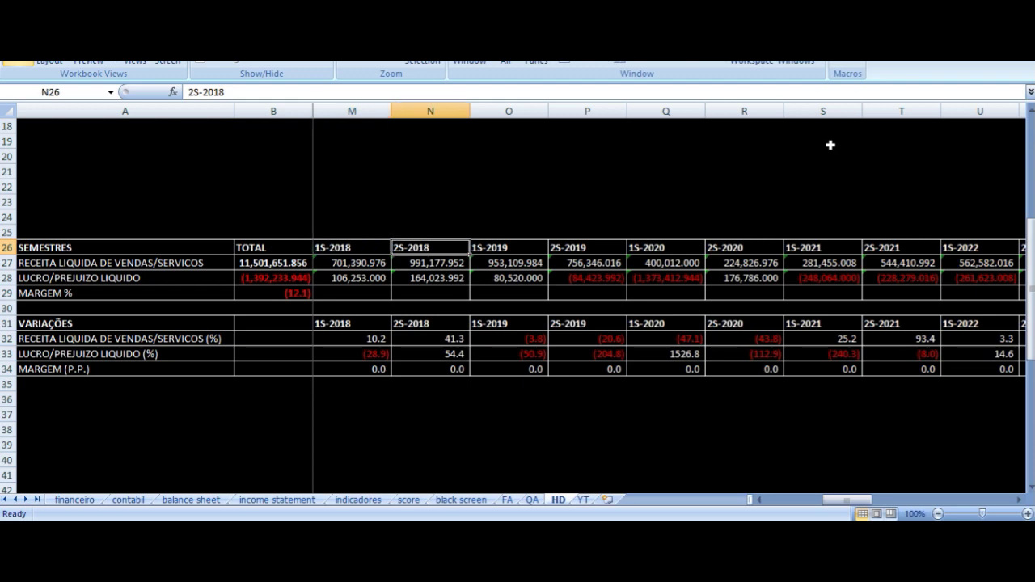
key(Right)
key(Down)
key(Left)
key(Left)
key(Right)
key(Right)
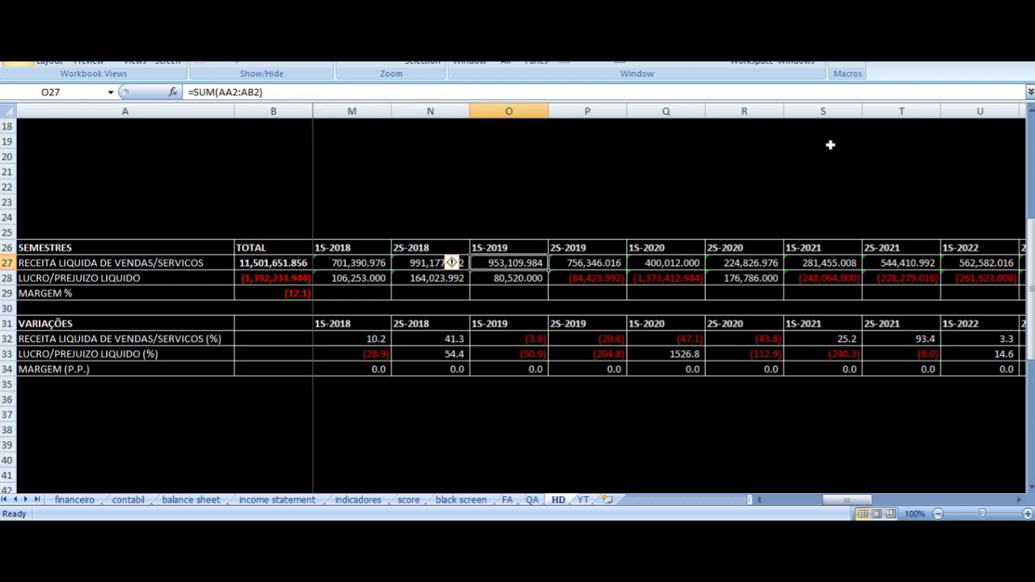
key(Left)
key(Left)
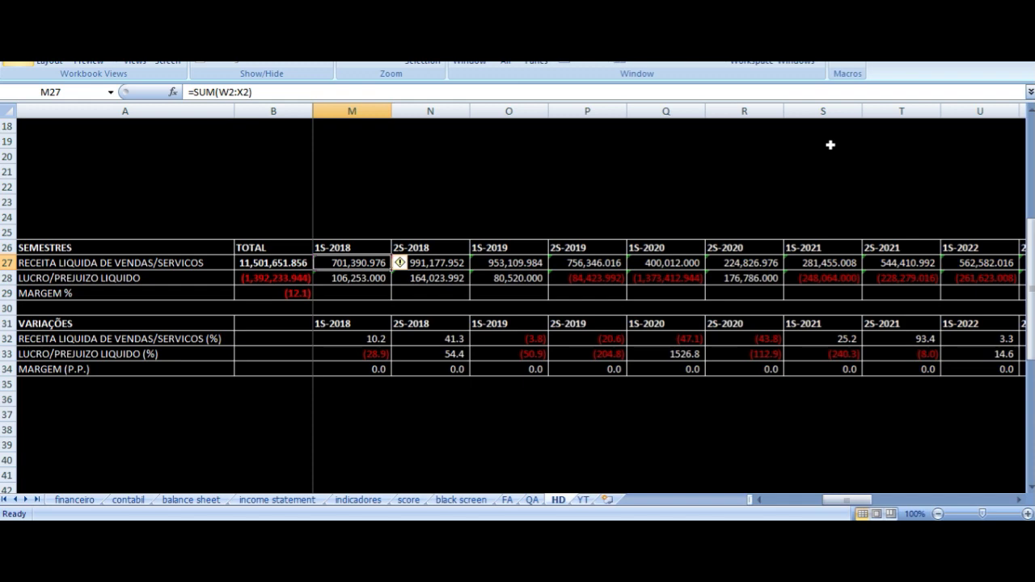
key(Right)
key(Right)
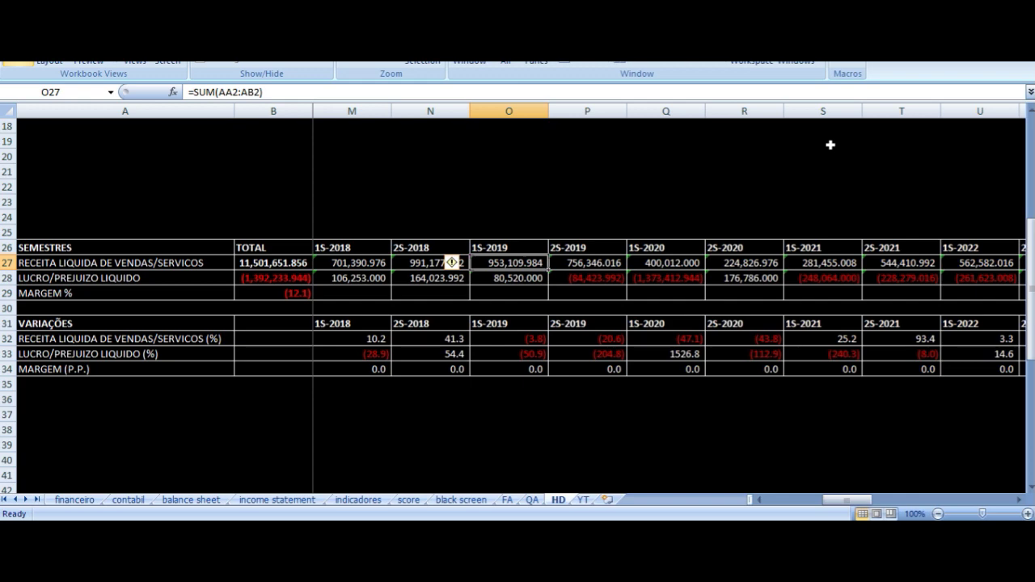
Compare the net profit of 1S-2018 and 1S-2019, returning to the 1S-2018 net revenue
key(Down)
key(Left)
key(Left)
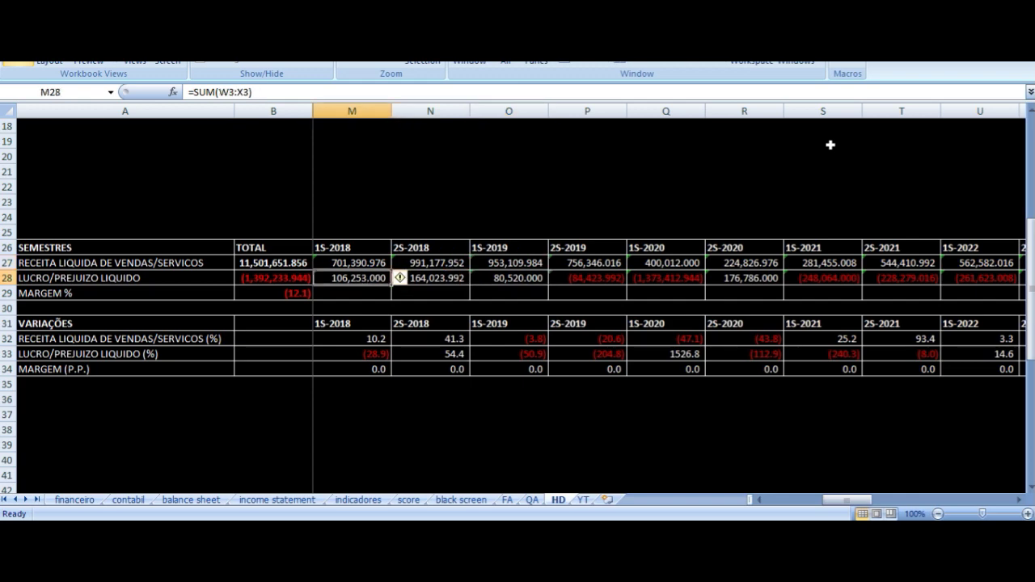
key(Right)
key(Right)
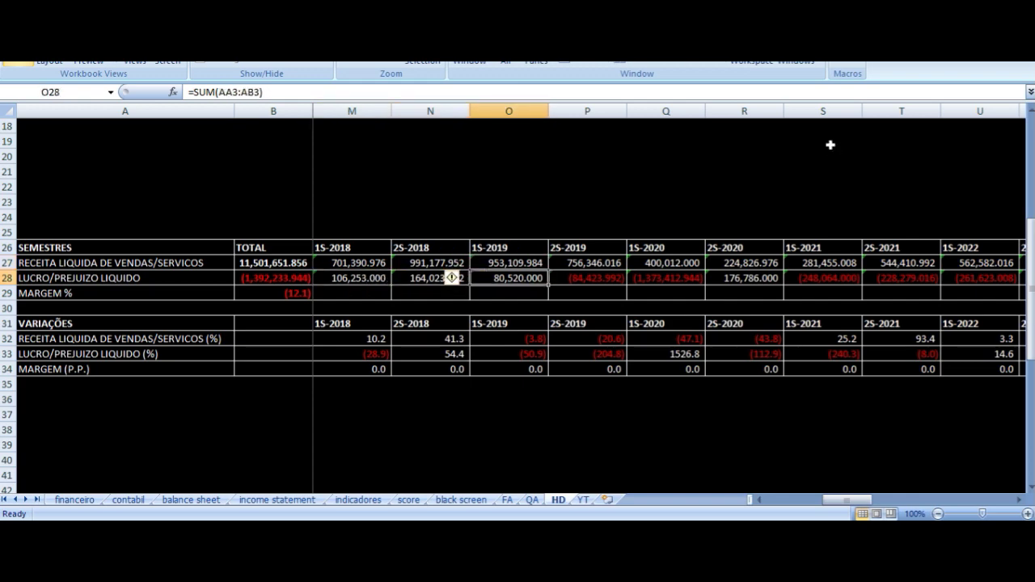
key(Up)
key(Up)
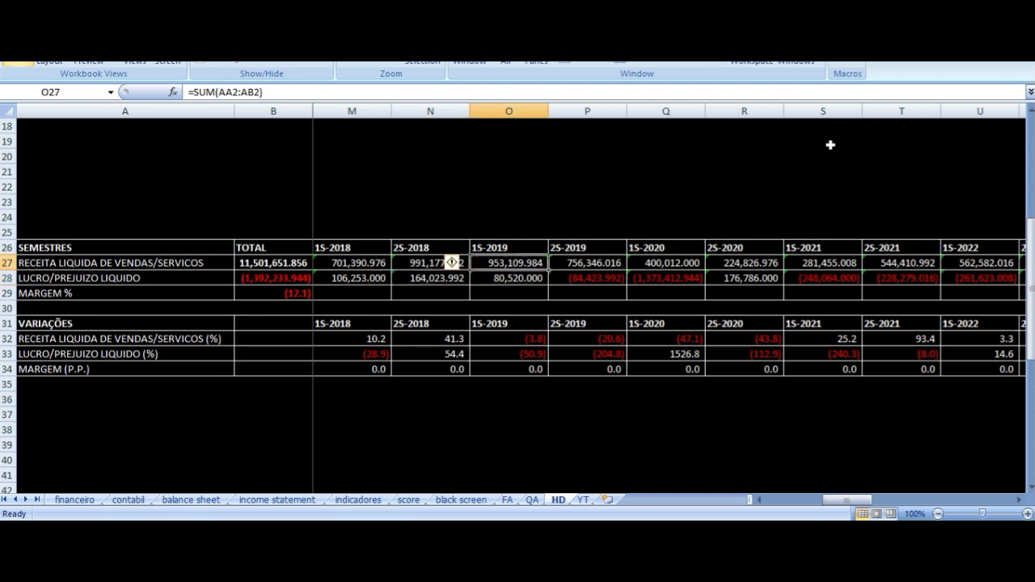
key(Down)
key(Left)
key(Left)
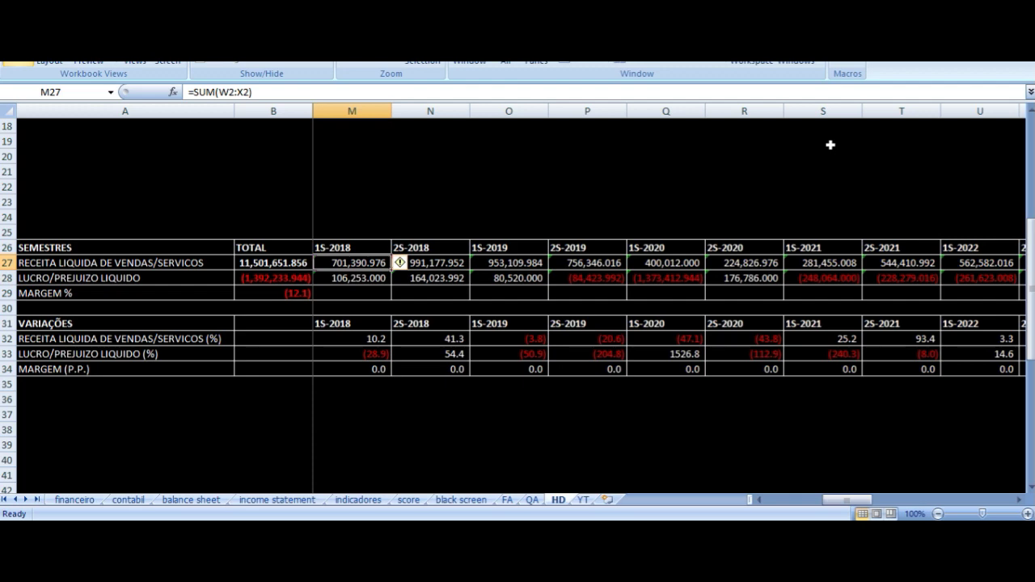
Fill the MARGEM % row of the semester table with net profit divided by net revenue times 100
key(ctrl+c)
key(Right)
key(Down)
key(Down)
key(Right)
key(Left)
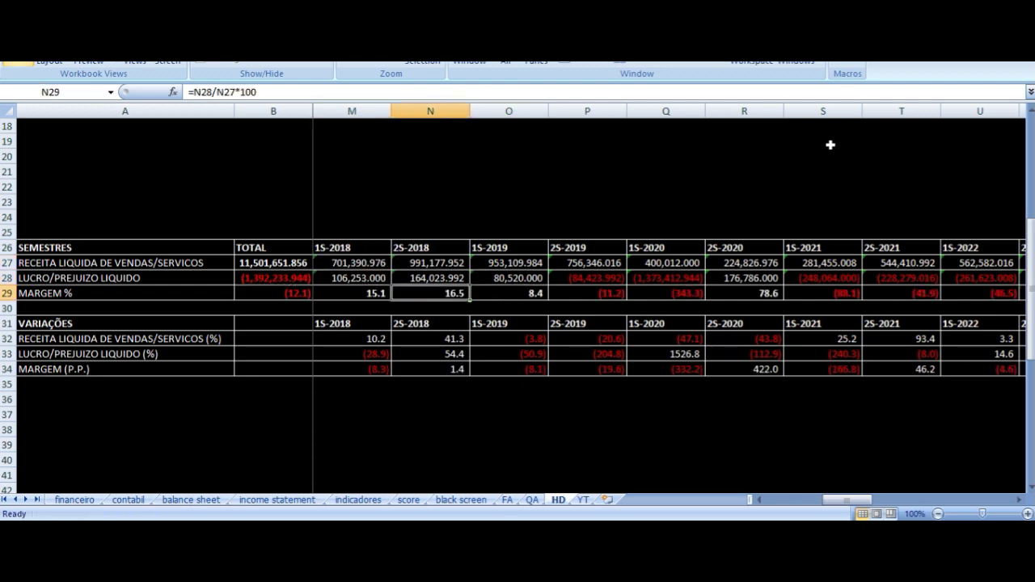
Compare the MARGEM % values from 1S-2018 to 1S-2019 and move on to the 2S-2019 column
key(Left)
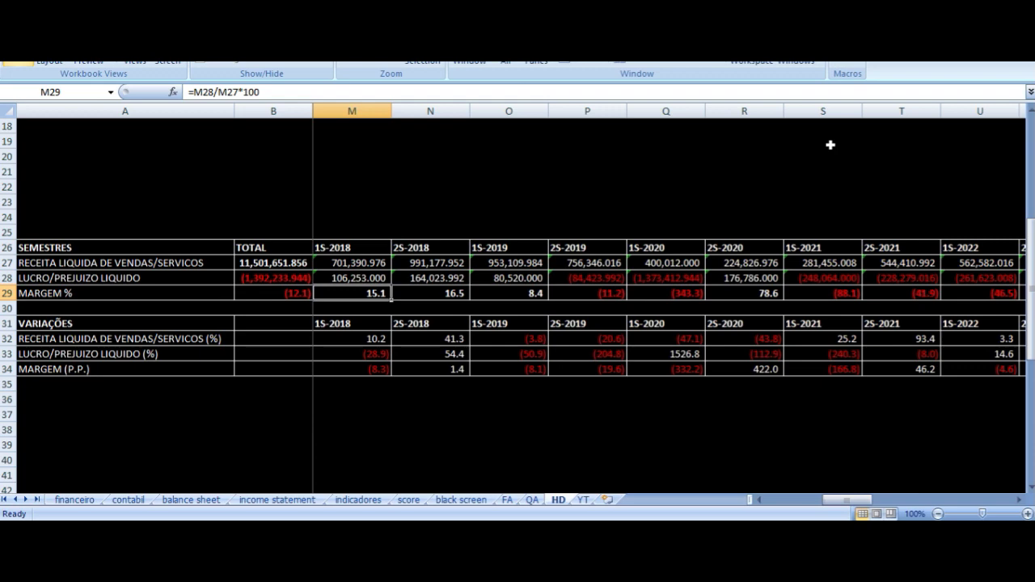
key(Right)
key(Right)
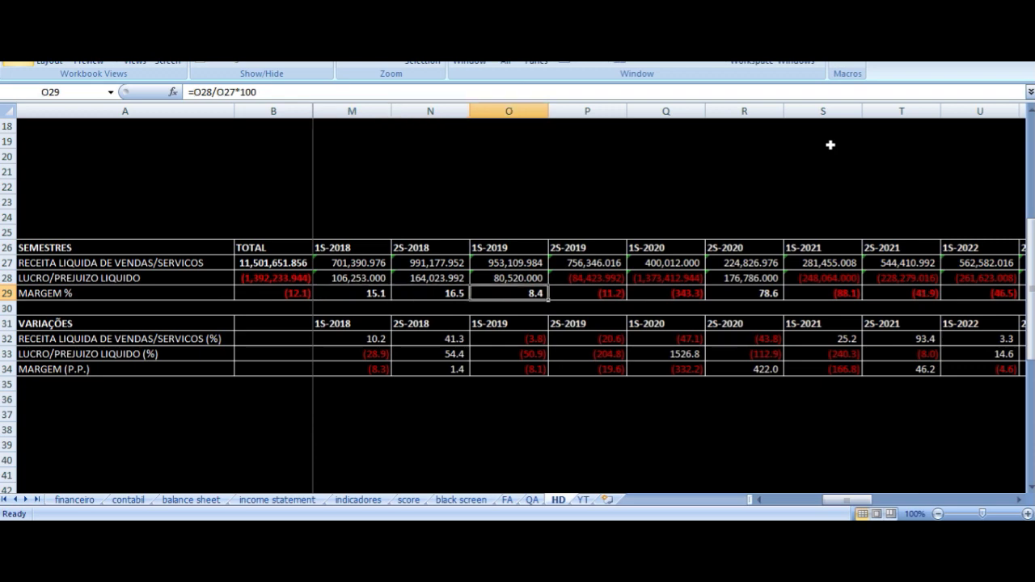
key(Left)
key(Right)
key(Up)
key(Up)
key(Up)
key(Down)
key(Up)
key(Right)
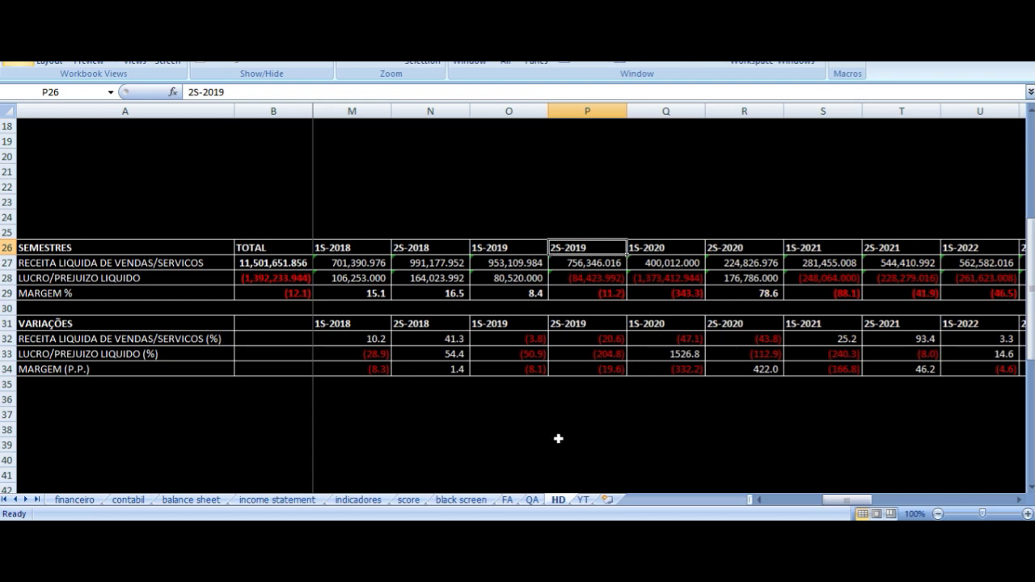
Switch to the Yahoo Finance chart, set the interval to 1 year and examine the yearly candles around 2018
key(alt+Tab)
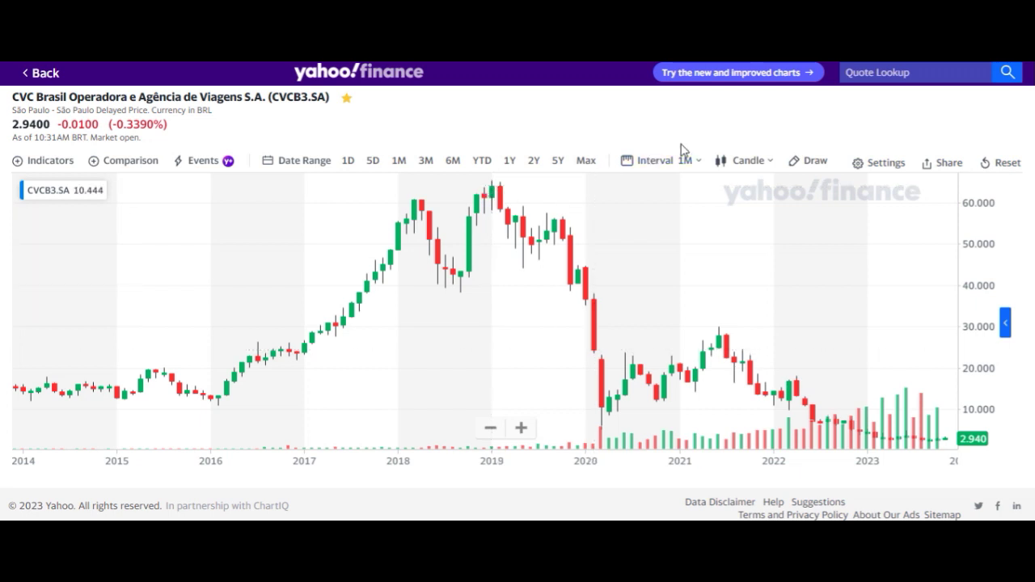
click(654, 165)
click(652, 462)
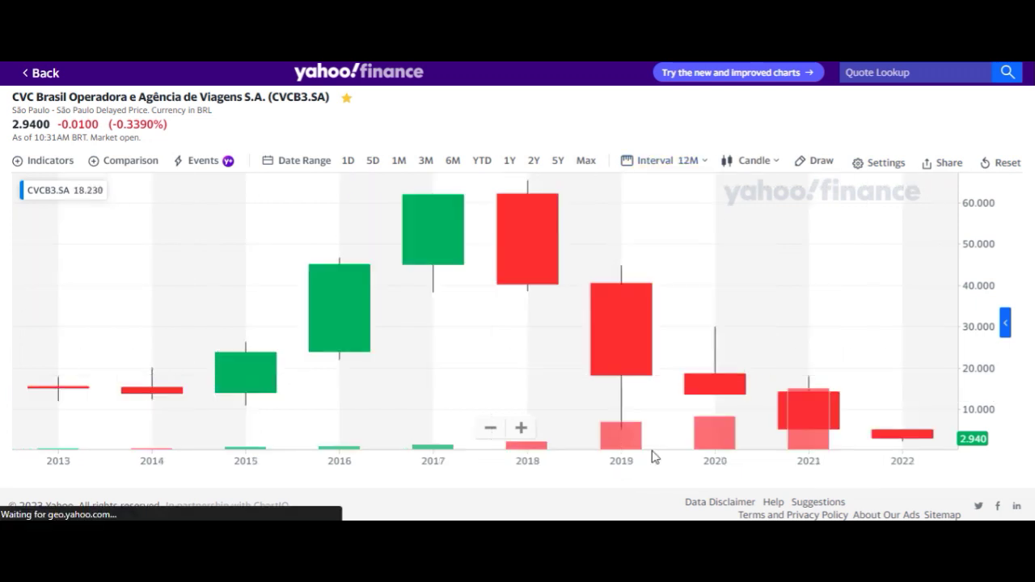
scroll(547, 292, down, 3)
scroll(536, 217, up, 3)
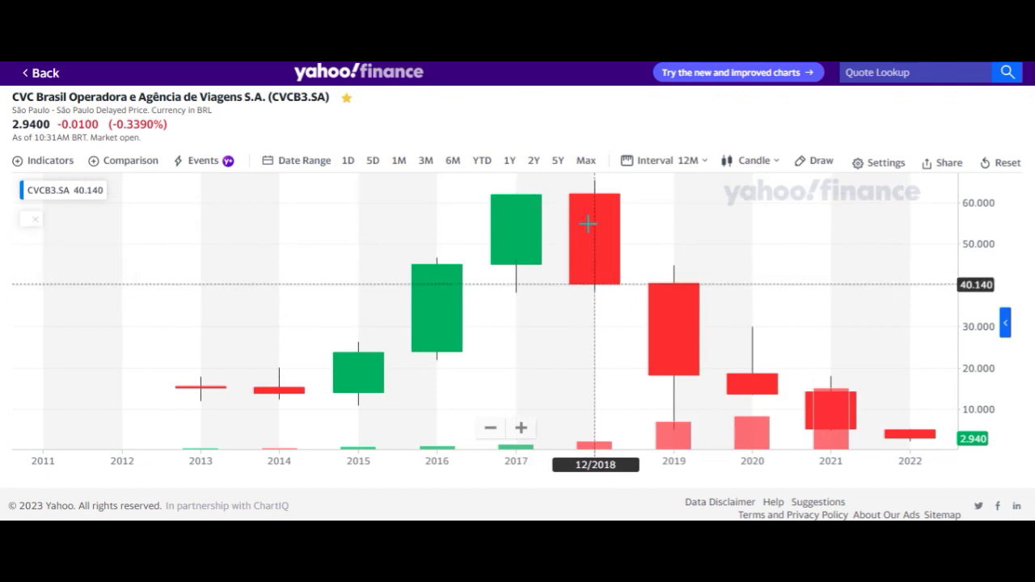
Set the chart interval to 1 month and examine the price movement around late 2019 and 2020
click(660, 162)
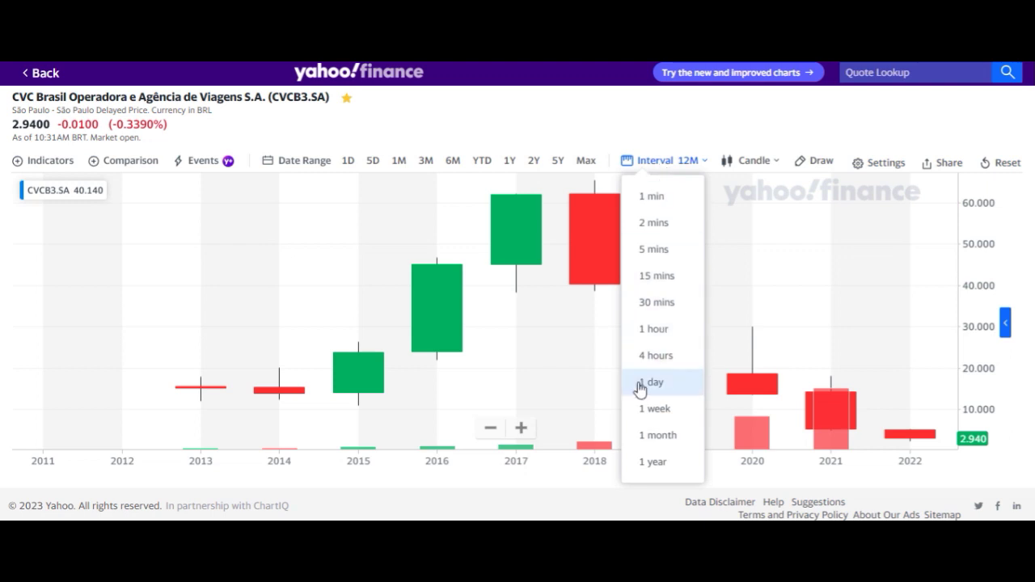
click(658, 435)
scroll(559, 316, down, 10)
scroll(558, 316, down, 3)
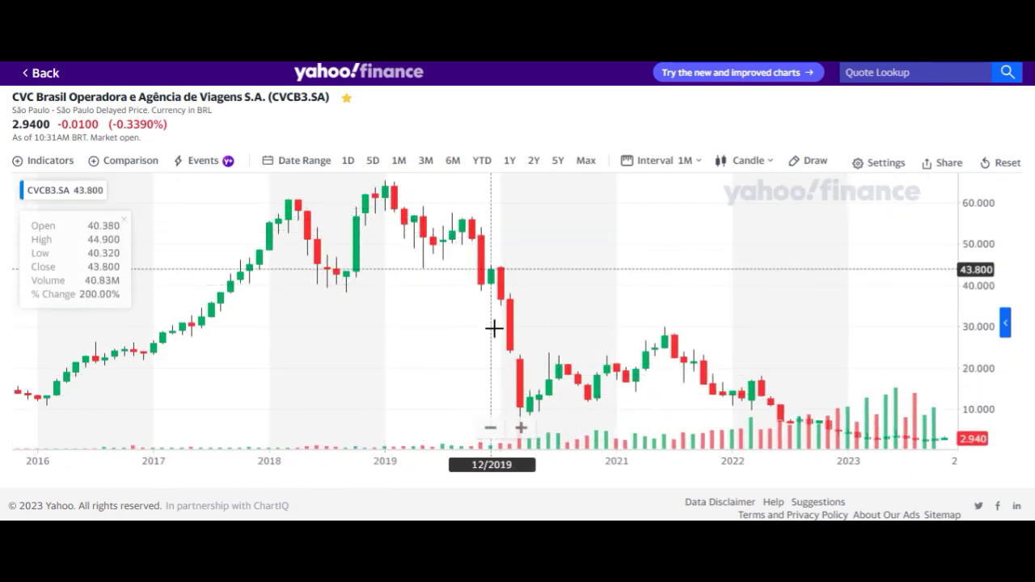
Return to the ANOS table in the Excel workbook and compare the net revenue of 2018 and 2019
key(alt+Tab)
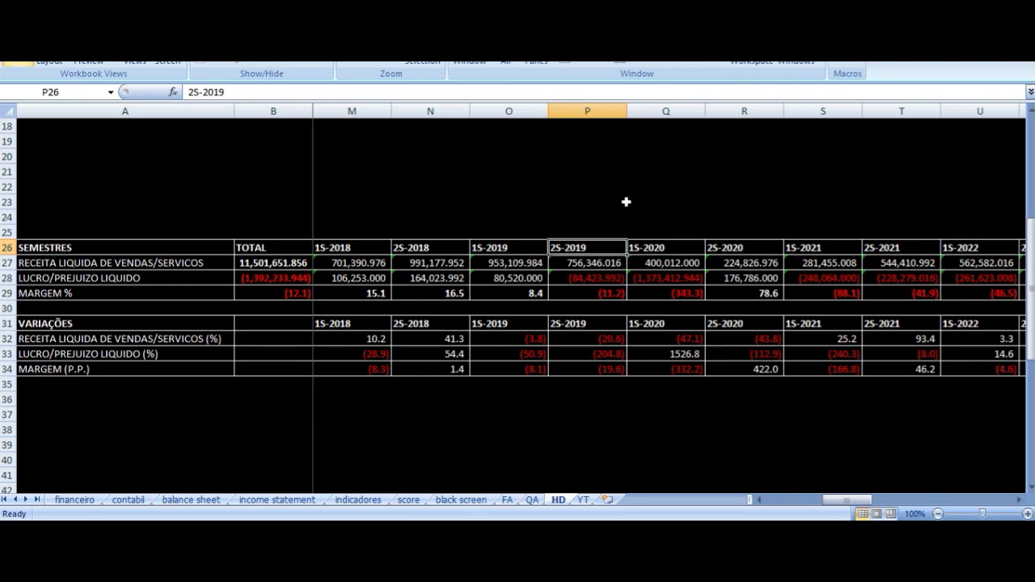
scroll(626, 201, down, 7)
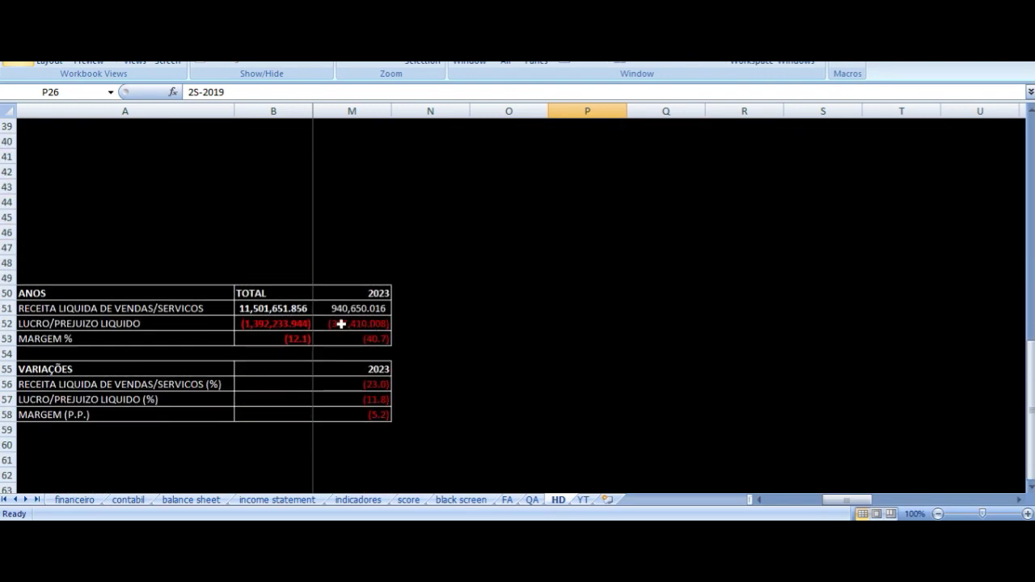
click(339, 293)
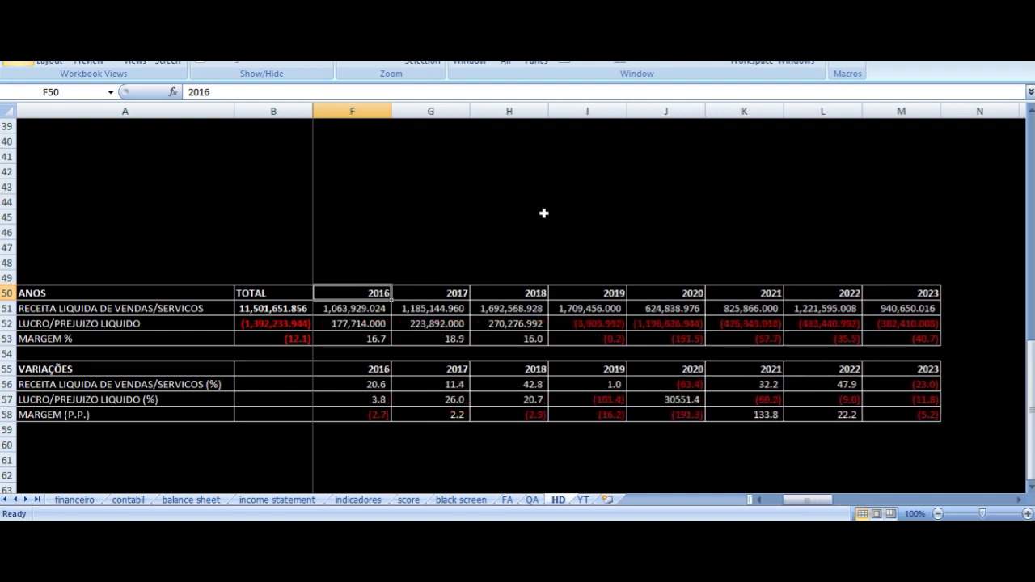
key(Right)
key(Right)
key(Down)
key(Right)
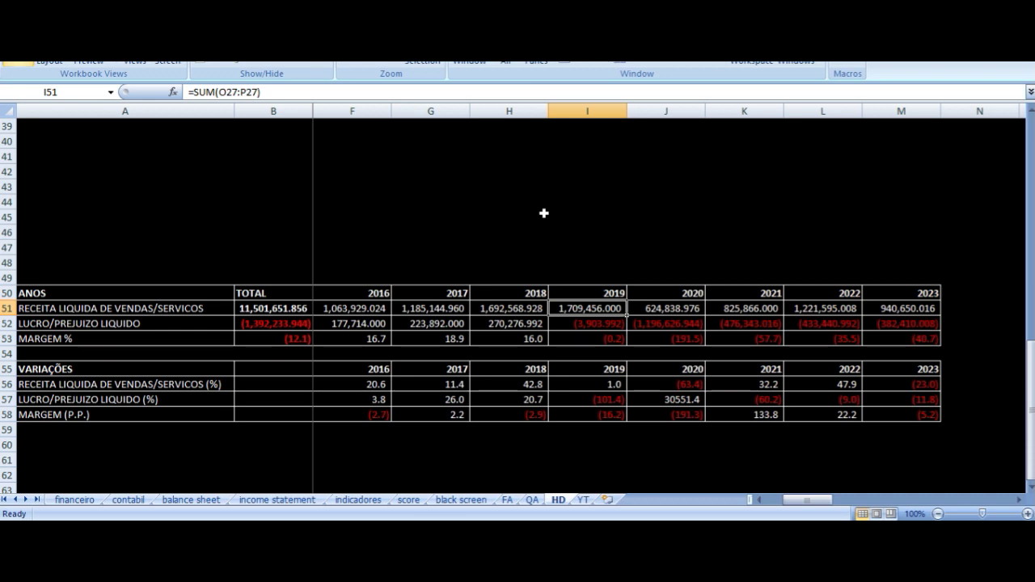
Examine the 2020 net revenue and net result in the annual table
key(Right)
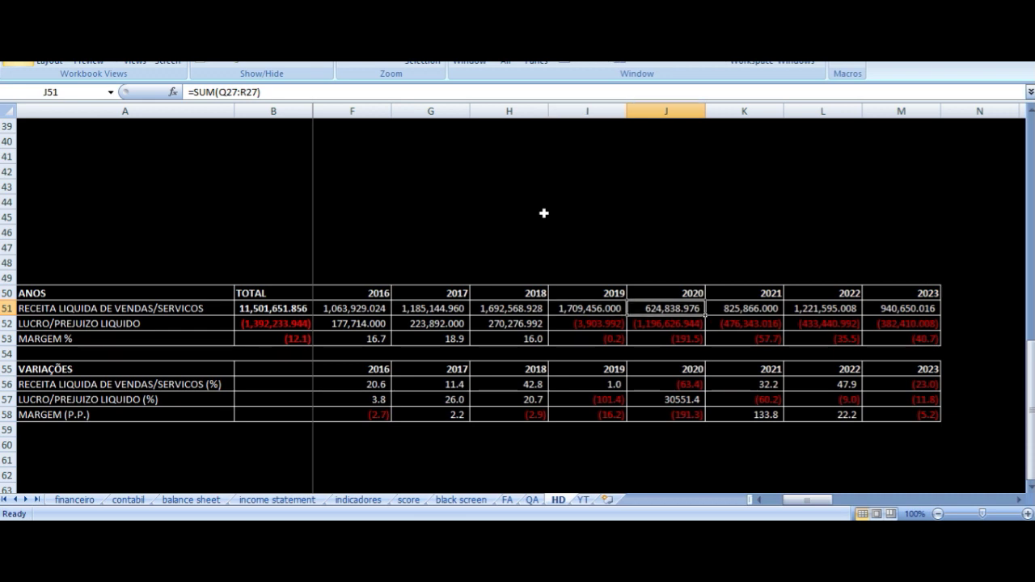
key(Up)
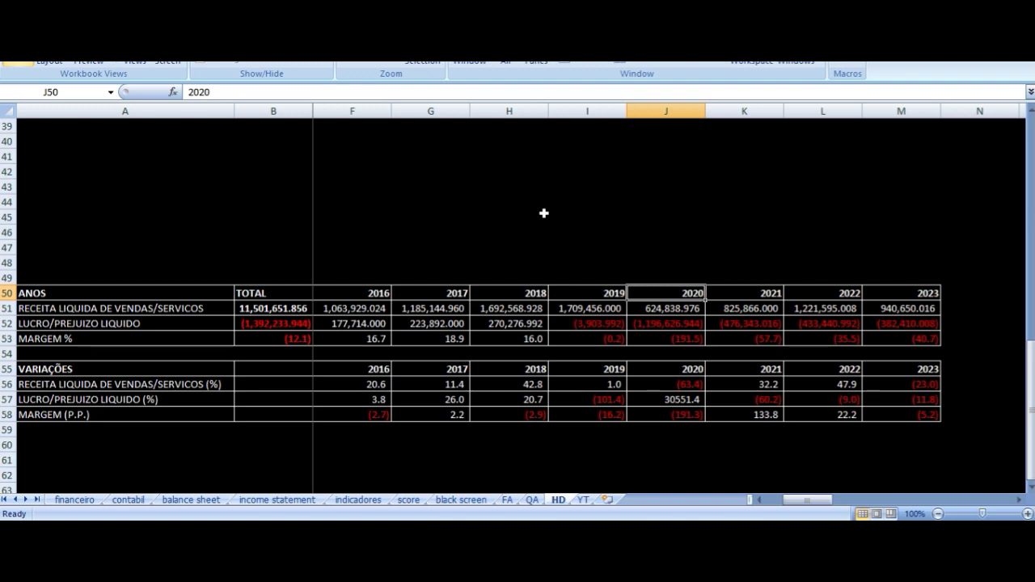
key(Down)
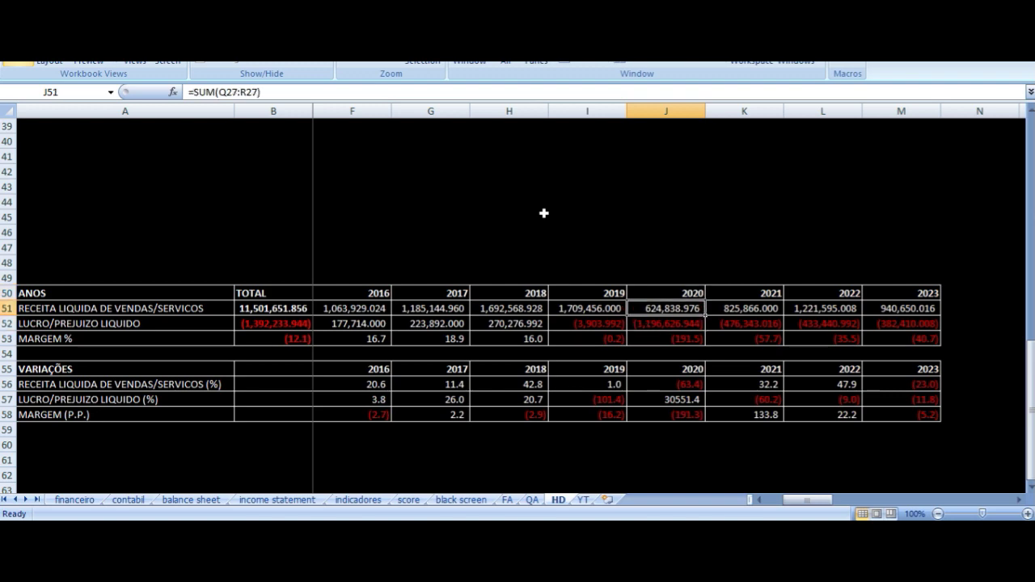
key(Up)
key(Down)
key(Down)
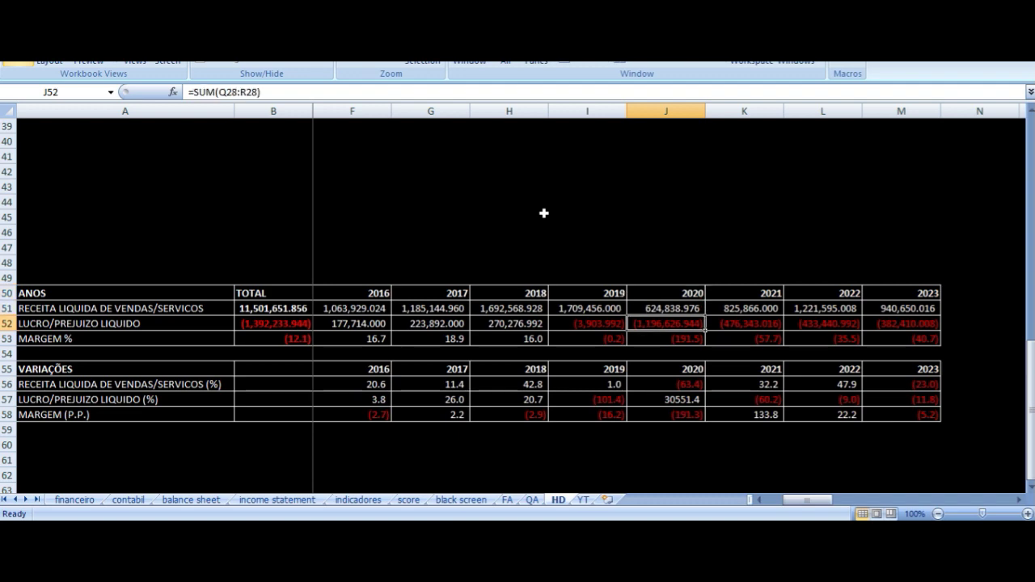
Total the LUCRO/PREJUIZO LIQUIDO values from 2013 to 2018 by selecting them, and return to the 2019 net result
key(Left)
key(Left)
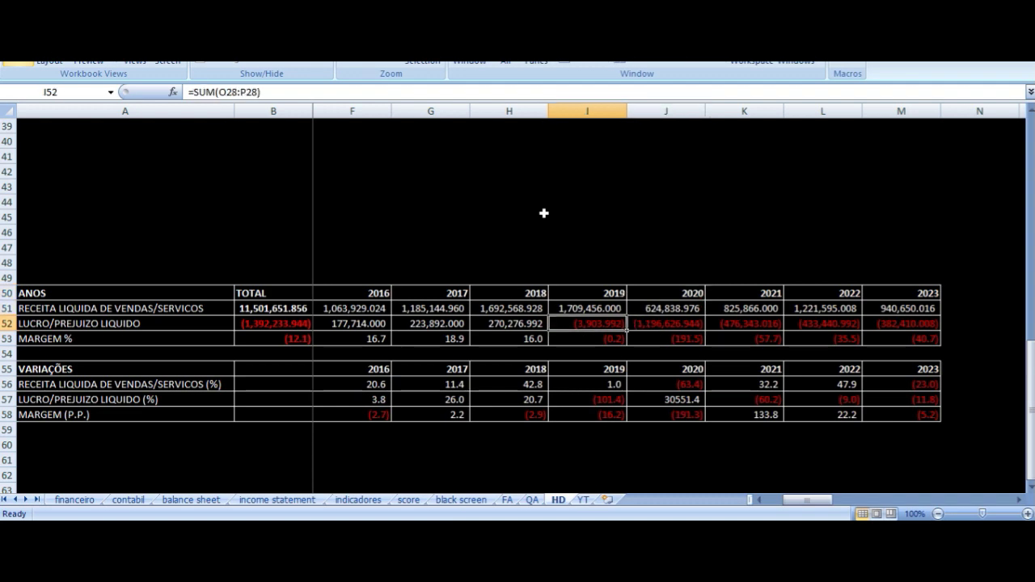
key(shift+Left)
key(shift+Left)
key(shift+Left)
key(shift+Left)
key(shift+Left)
key(shift+Left)
key(shift+Left)
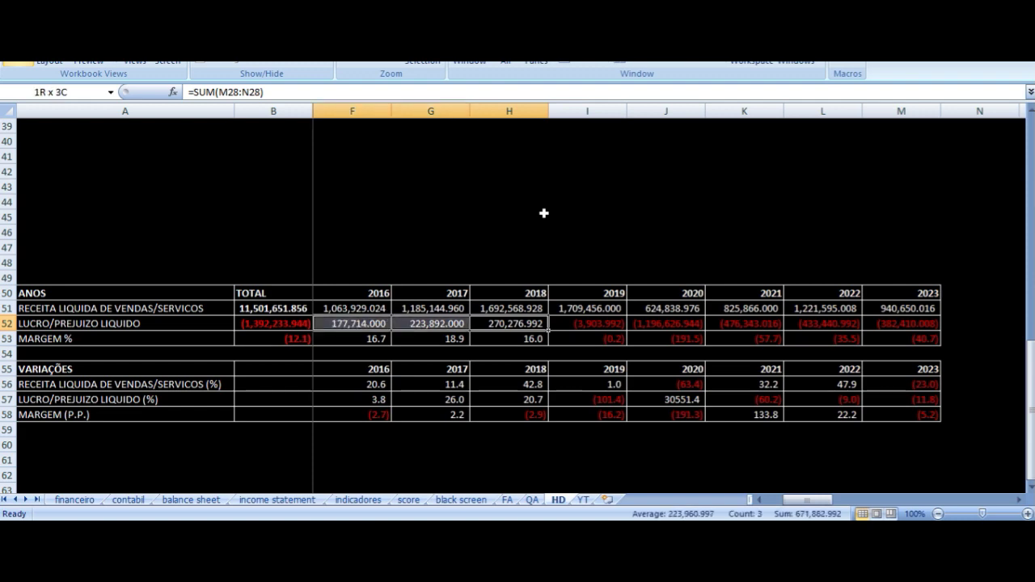
key(shift+Right)
key(shift+Right)
key(shift+Right)
key(shift+Left)
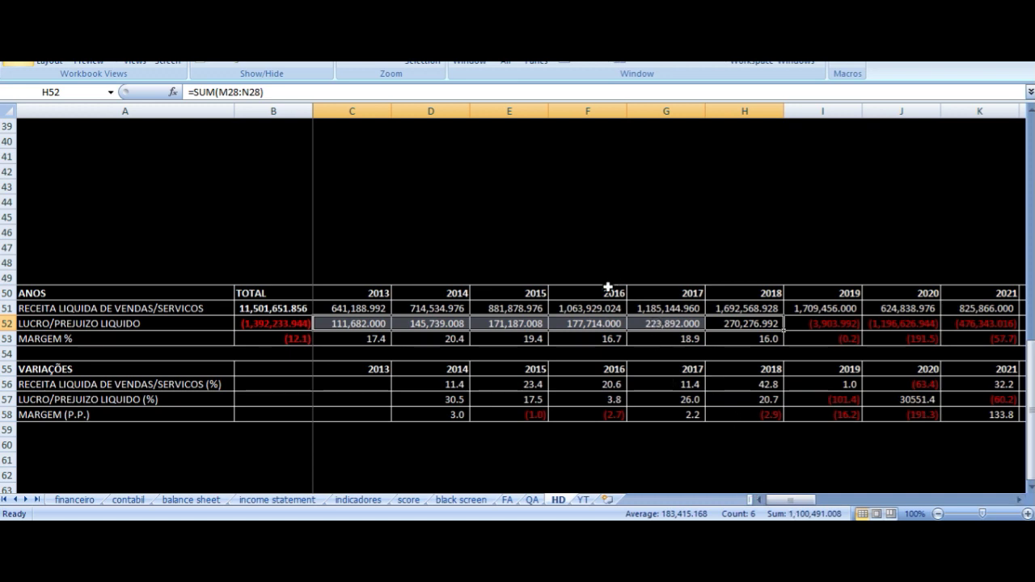
key(Right)
key(Right)
key(Left)
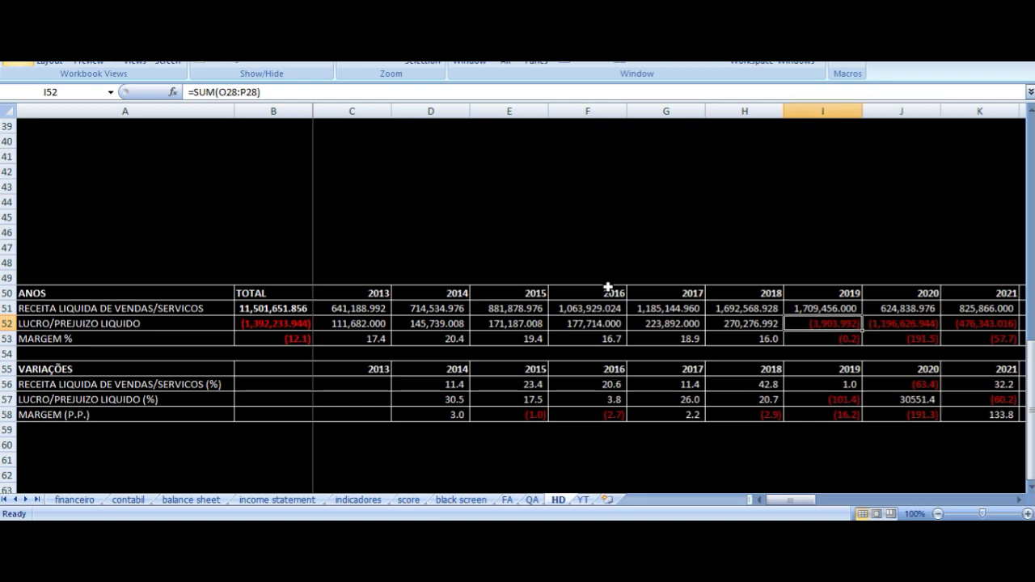